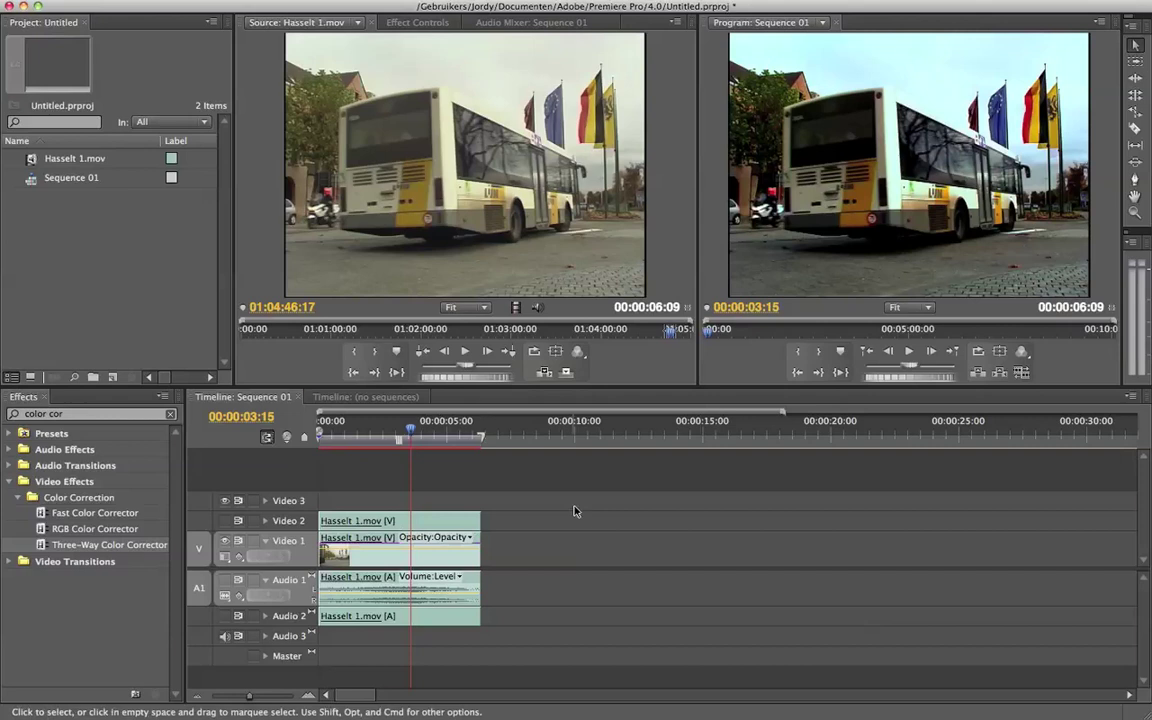
# Step: Delete the timeline clips, put Hasselt 1.mov on Video 1 and Audio 1, and empty the Effects search
pyautogui.moveTo(573, 509); pyautogui.dragTo(320, 619)
pyautogui.press('Delete')
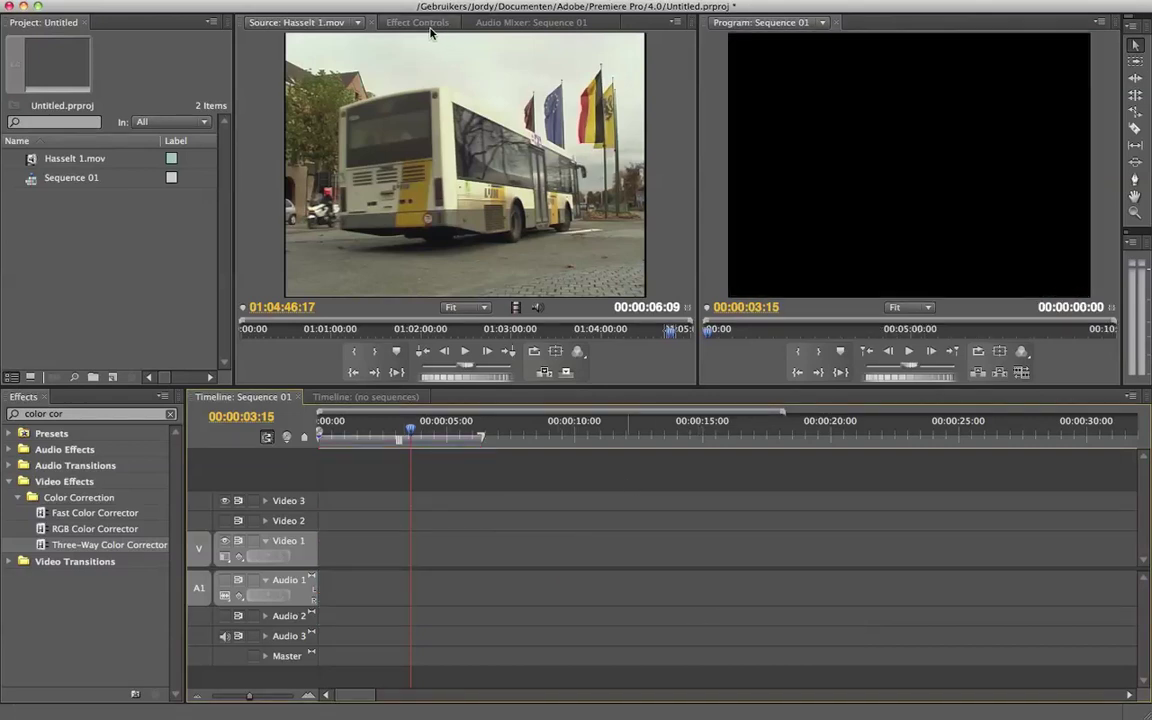
pyautogui.click(28, 162)
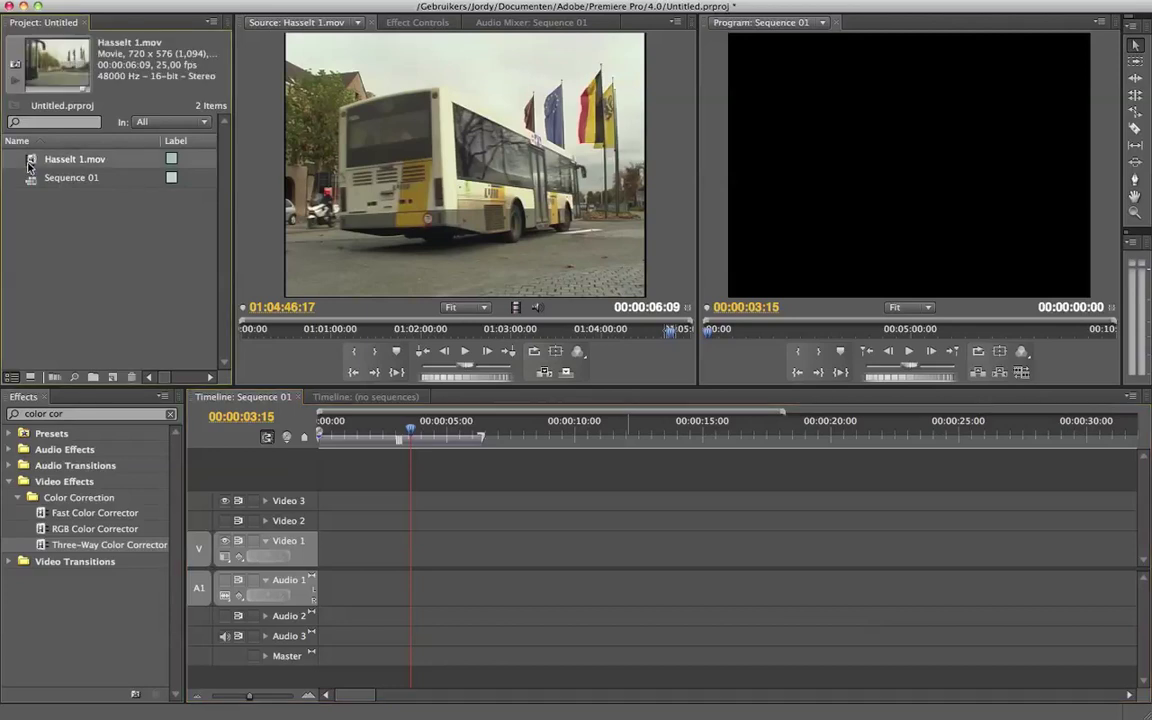
pyautogui.click(518, 138)
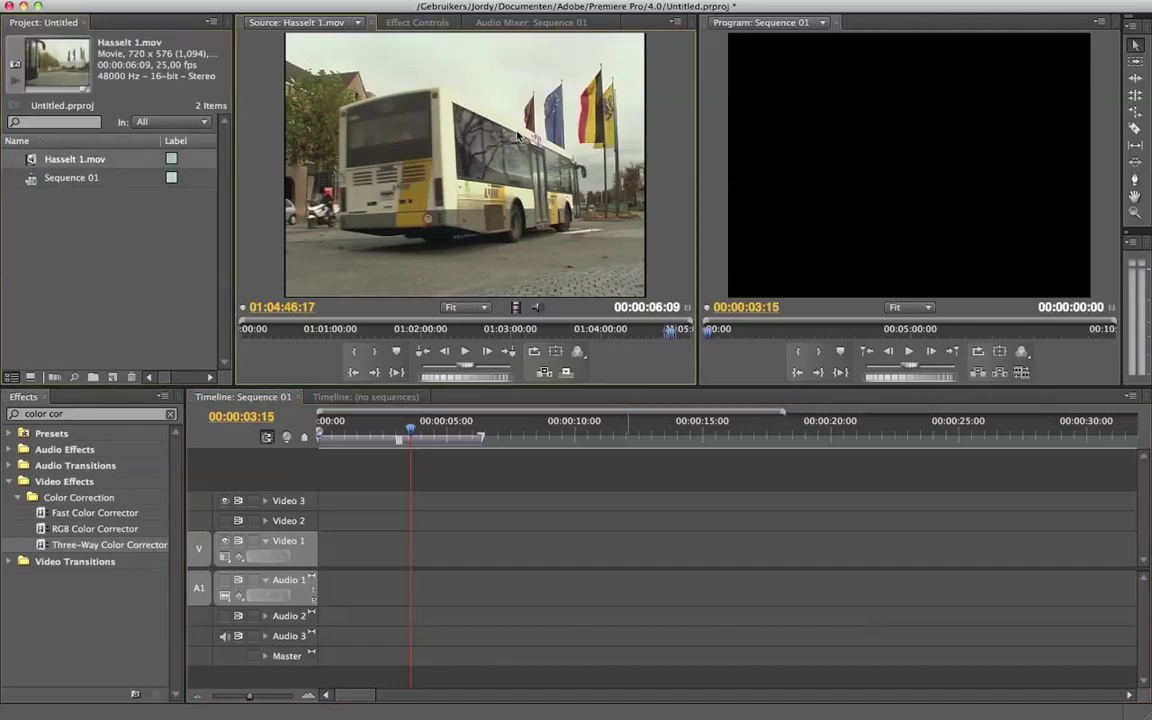
pyautogui.moveTo(518, 138); pyautogui.dragTo(390, 548)
pyautogui.moveTo(405, 424)
pyautogui.mouseDown()
pyautogui.moveTo(325, 424)
pyautogui.moveTo(434, 424)
pyautogui.moveTo(411, 424)
pyautogui.mouseUp()
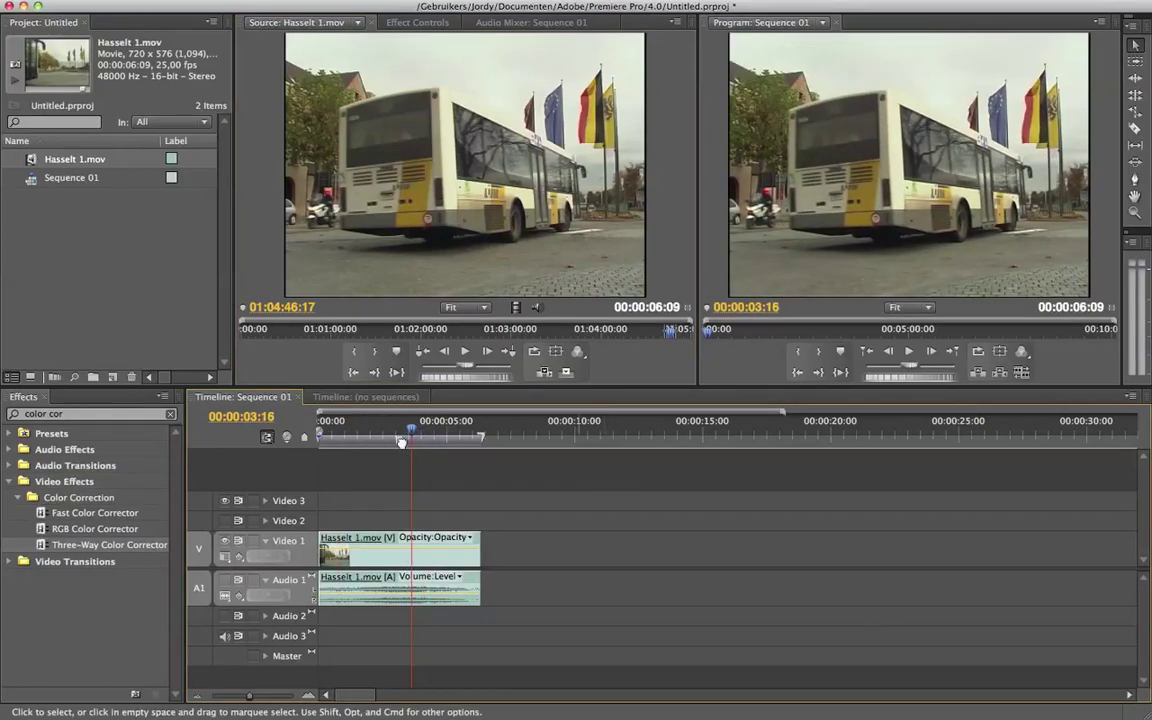
pyautogui.click(60, 413)
pyautogui.press('BackSpace')
pyautogui.press('BackSpace')
pyautogui.press('BackSpace')
pyautogui.press('BackSpace')
pyautogui.press('BackSpace')
pyautogui.press('BackSpace')
pyautogui.press('BackSpace')
pyautogui.press('BackSpace')
pyautogui.press('BackSpace')
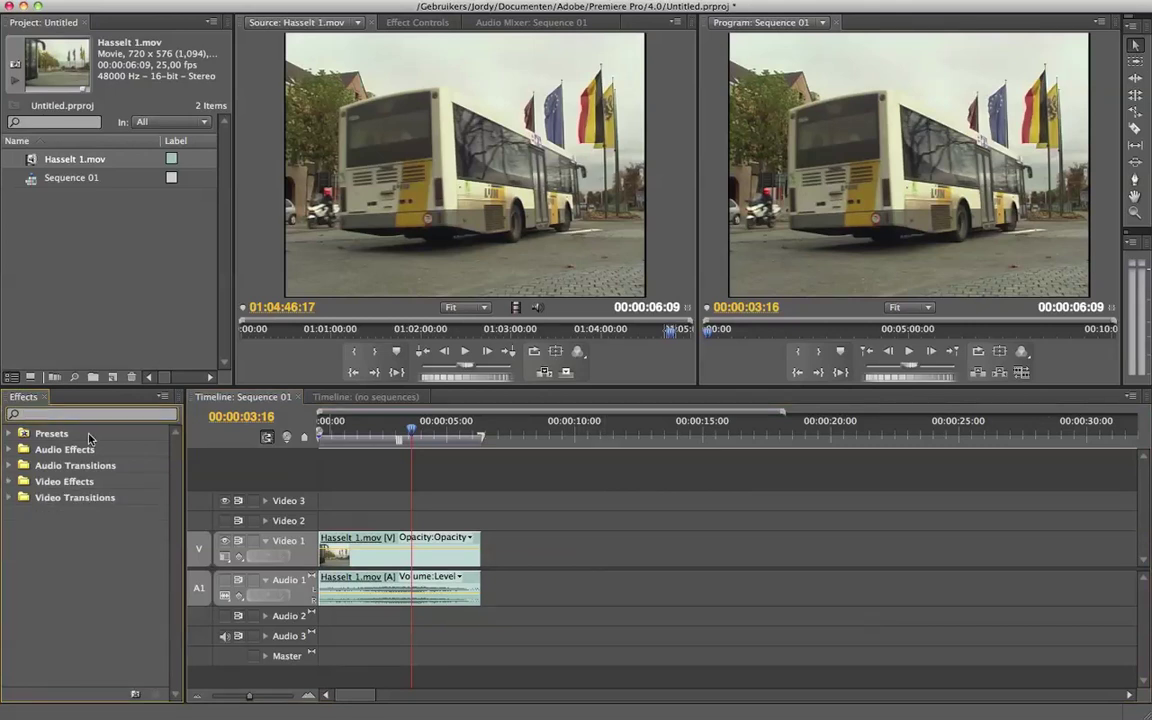
# Step: Filter Effects by 'color cor' and apply Three-Way Color Corrector to the Video 1 clip
pyautogui.write('color cor')
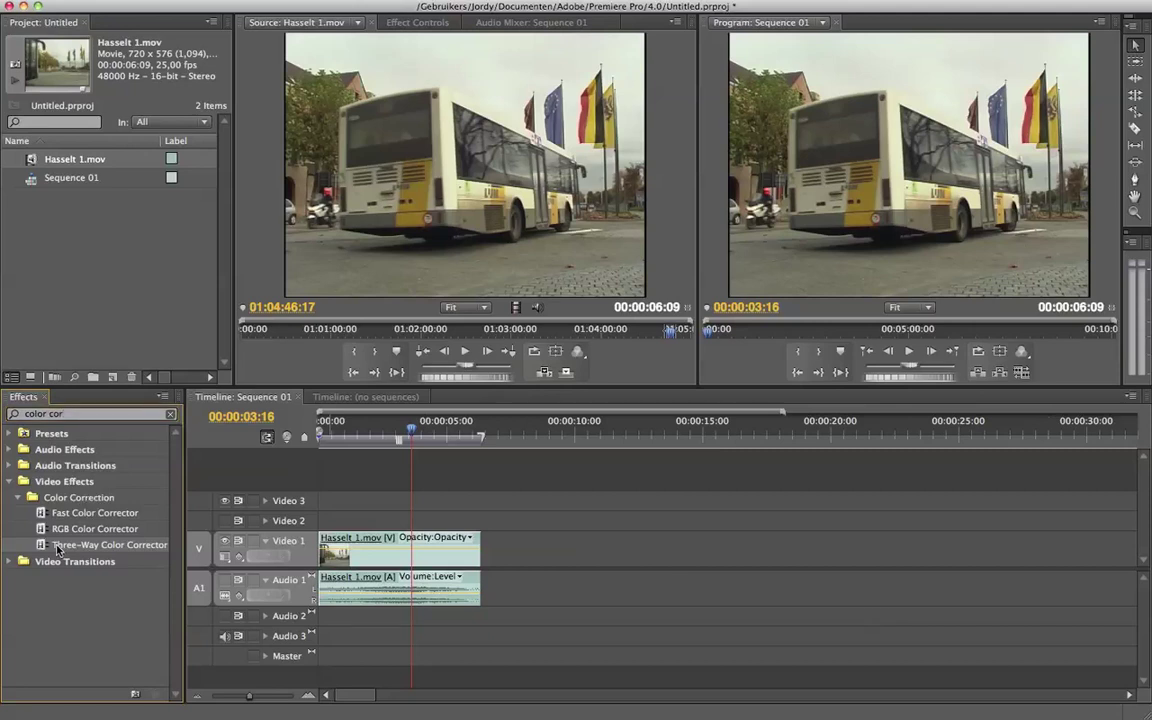
pyautogui.moveTo(57, 548); pyautogui.dragTo(390, 549)
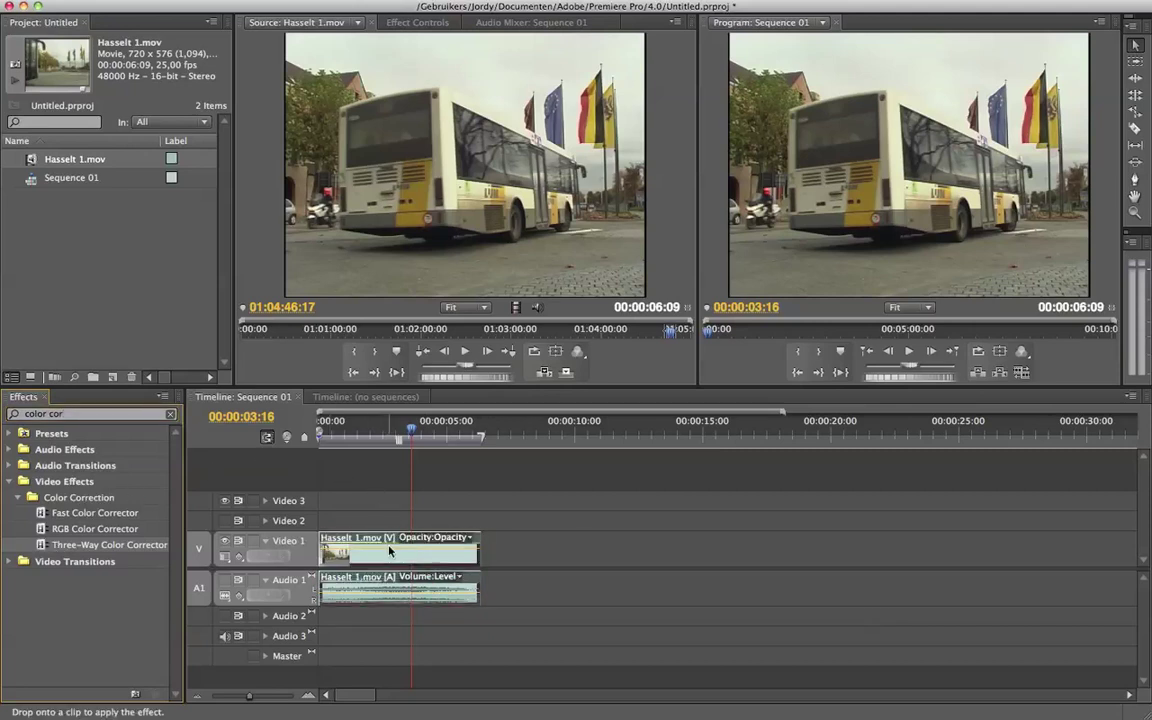
# Step: Expand the Three-Way Color Corrector in Effect Controls, review its parameters, and save the project
pyautogui.click(422, 24)
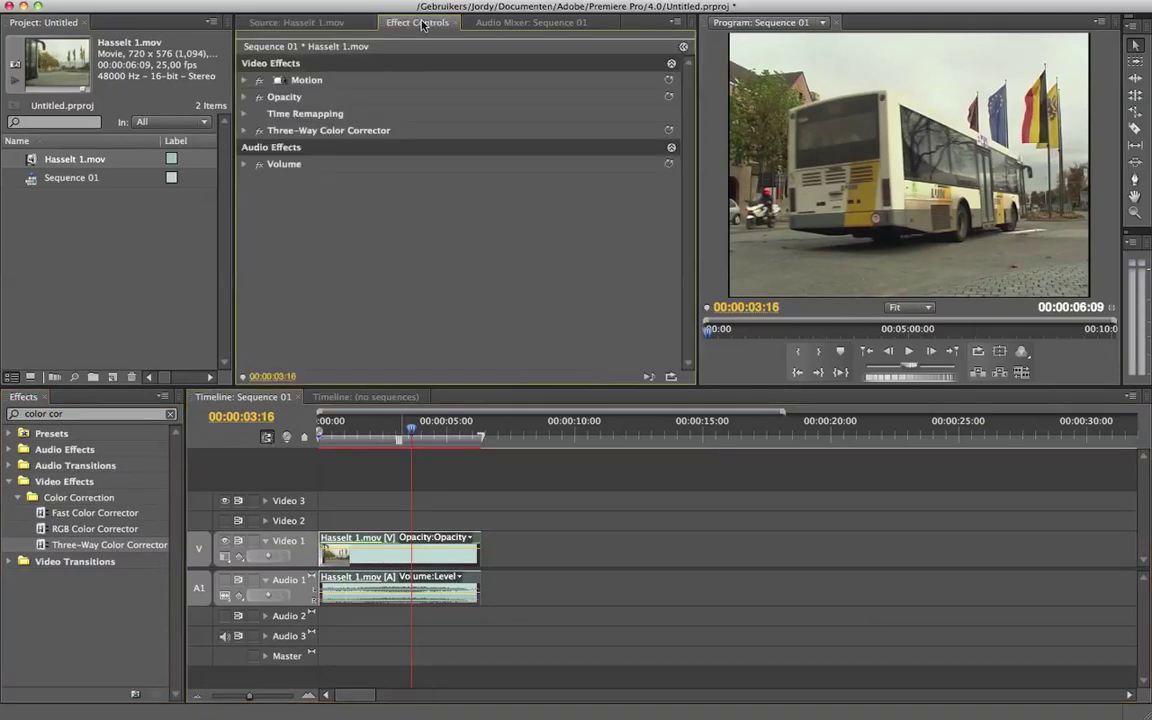
pyautogui.click(243, 131)
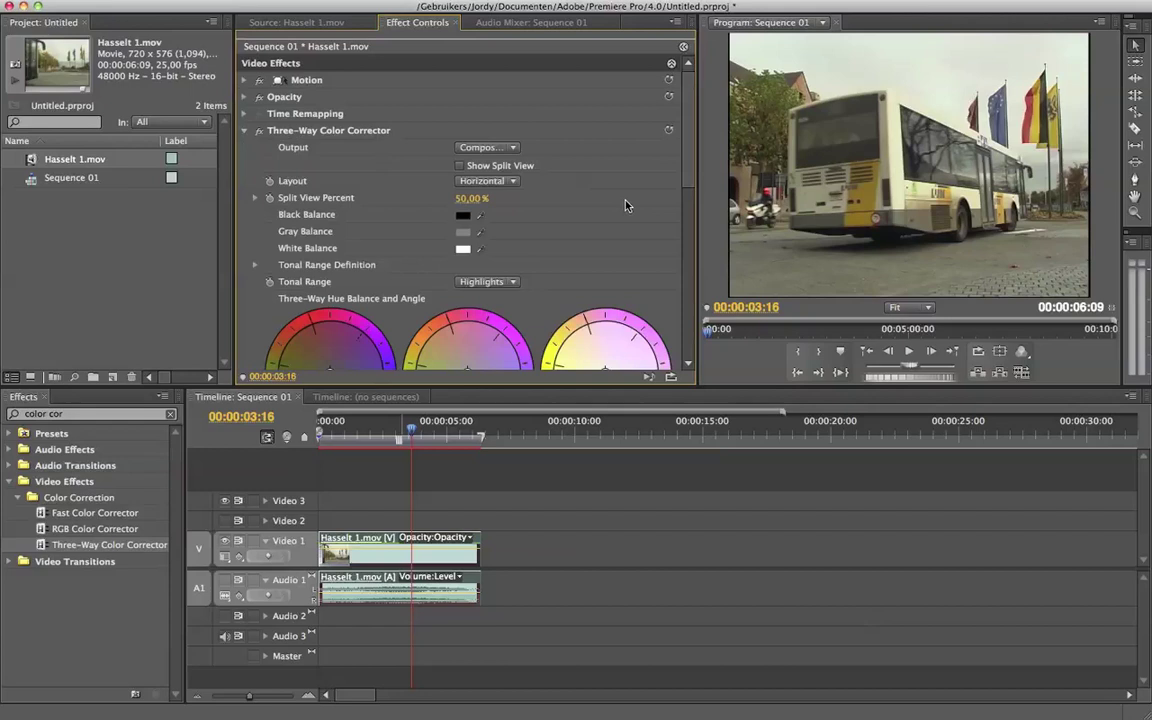
pyautogui.scroll(-2, 627, 205)
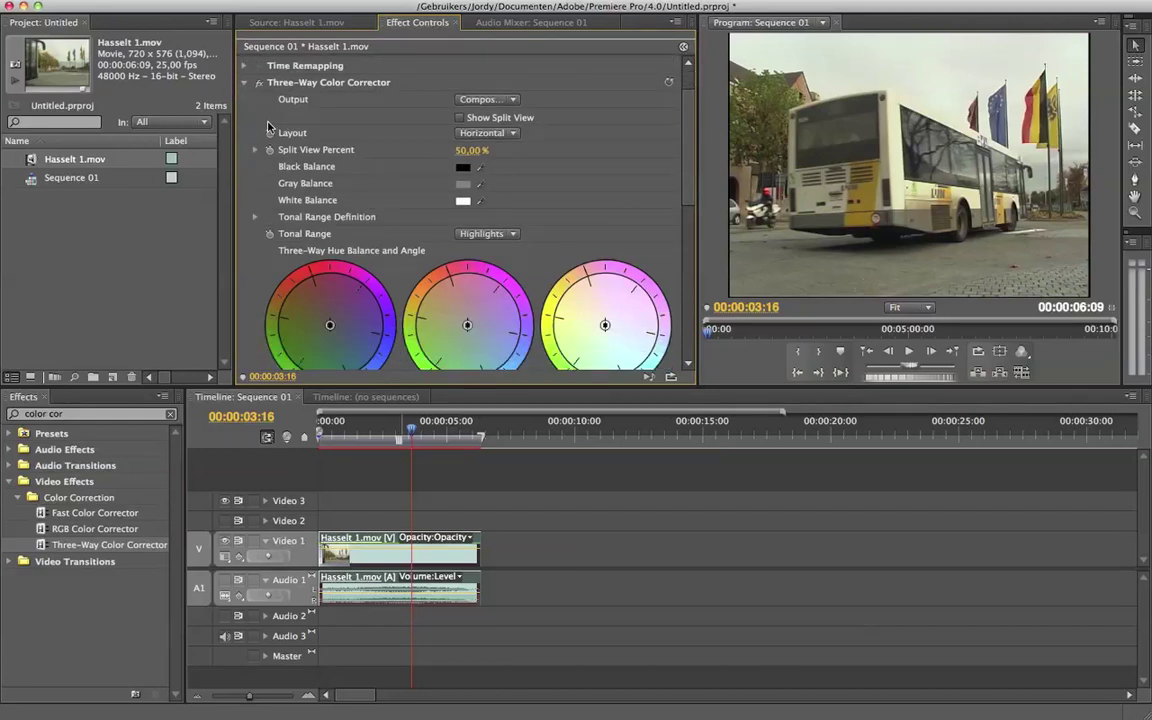
pyautogui.scroll(-5, 300, 130)
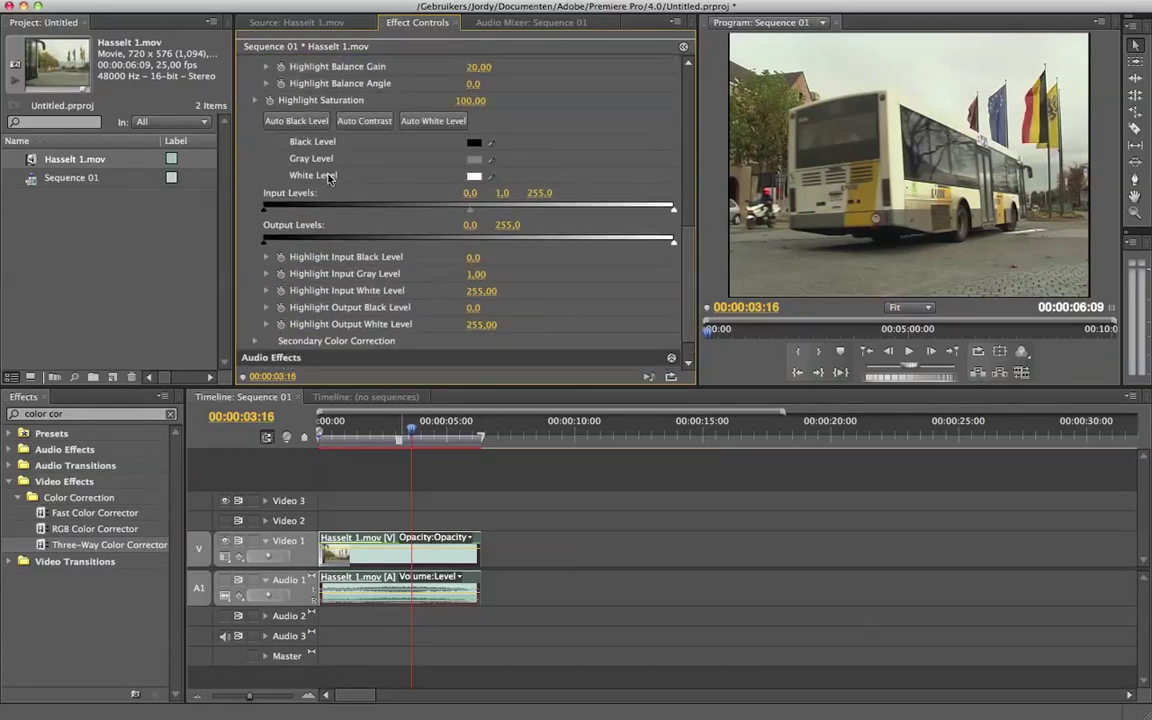
pyautogui.scroll(5, 315, 160)
pyautogui.scroll(-1, 328, 178)
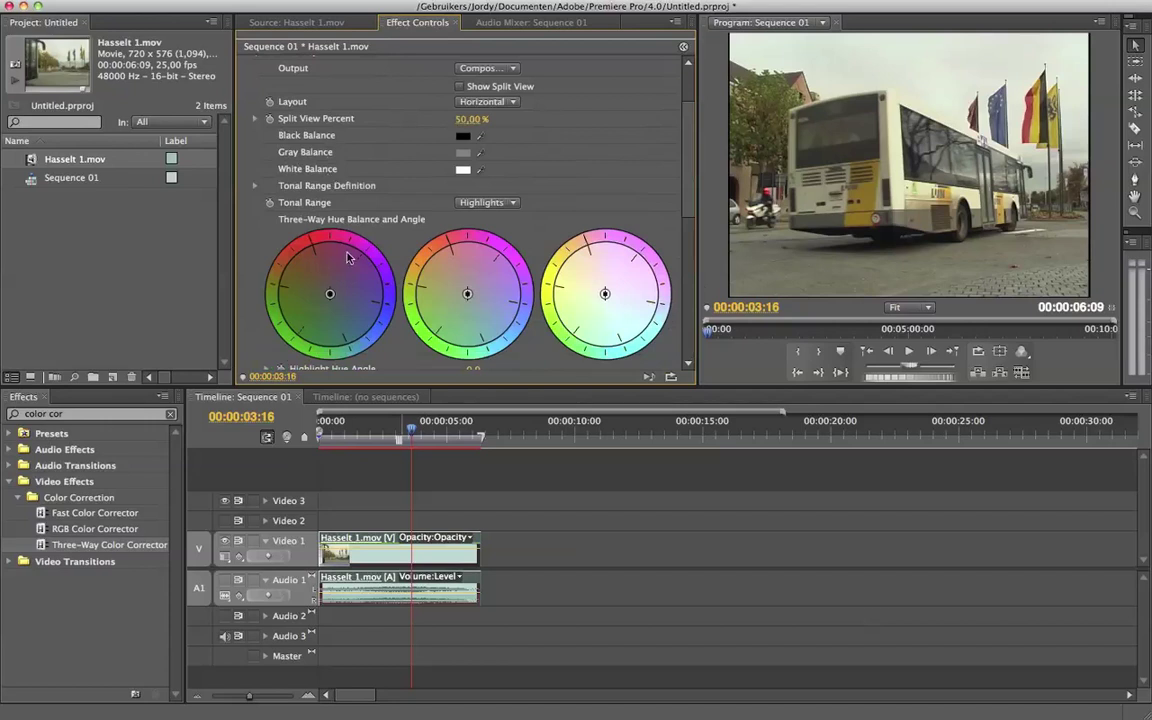
pyautogui.hotkey('ctrl', 's')
# Step: Keep the shadows balance near neutral, shift the midtones, and push the highlights toward a tint
pyautogui.moveTo(330, 297); pyautogui.dragTo(240, 270)
pyautogui.moveTo(284, 282); pyautogui.dragTo(315, 291)
pyautogui.moveTo(468, 296); pyautogui.dragTo(478, 305)
pyautogui.moveTo(605, 293); pyautogui.dragTo(672, 338)
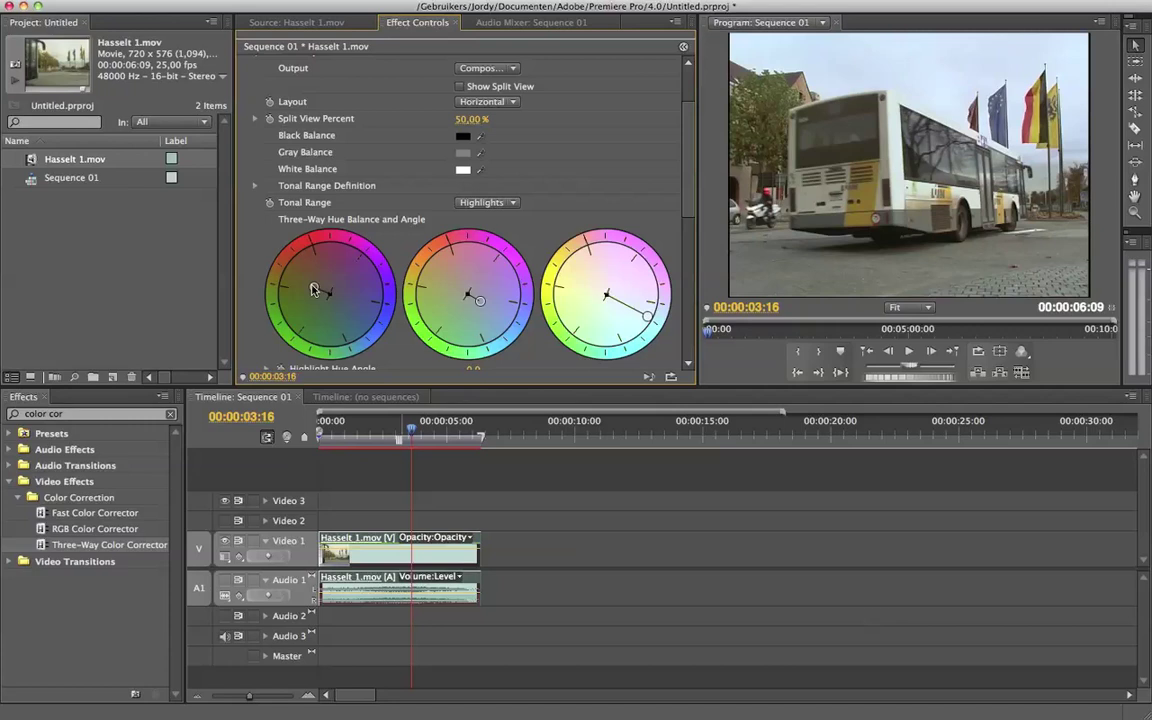
# Step: Try different hues on the Shadows, Midtones and Highlights wheels, then swing them back
pyautogui.moveTo(313, 290); pyautogui.dragTo(345, 297)
pyautogui.moveTo(480, 300); pyautogui.dragTo(457, 300)
pyautogui.moveTo(640, 315); pyautogui.dragTo(551, 330)
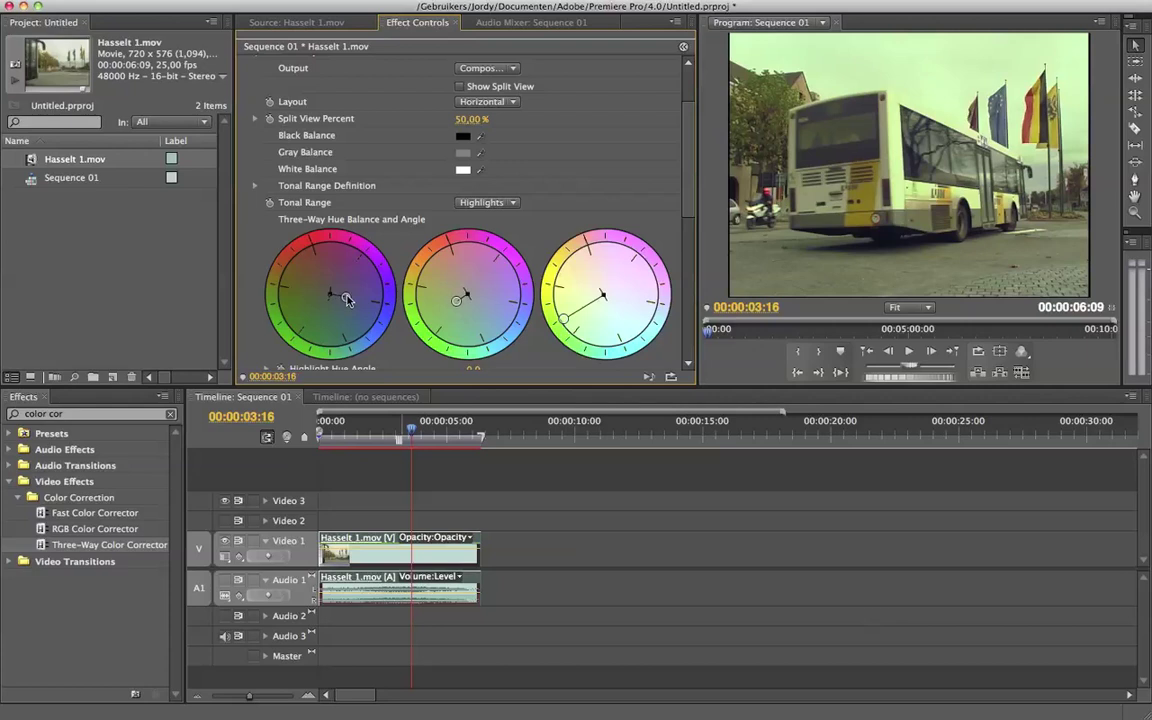
pyautogui.moveTo(315, 272)
pyautogui.mouseDown()
pyautogui.moveTo(300, 262)
pyautogui.moveTo(323, 293)
pyautogui.mouseUp()
pyautogui.moveTo(456, 300); pyautogui.dragTo(478, 303)
pyautogui.moveTo(564, 318); pyautogui.dragTo(650, 313)
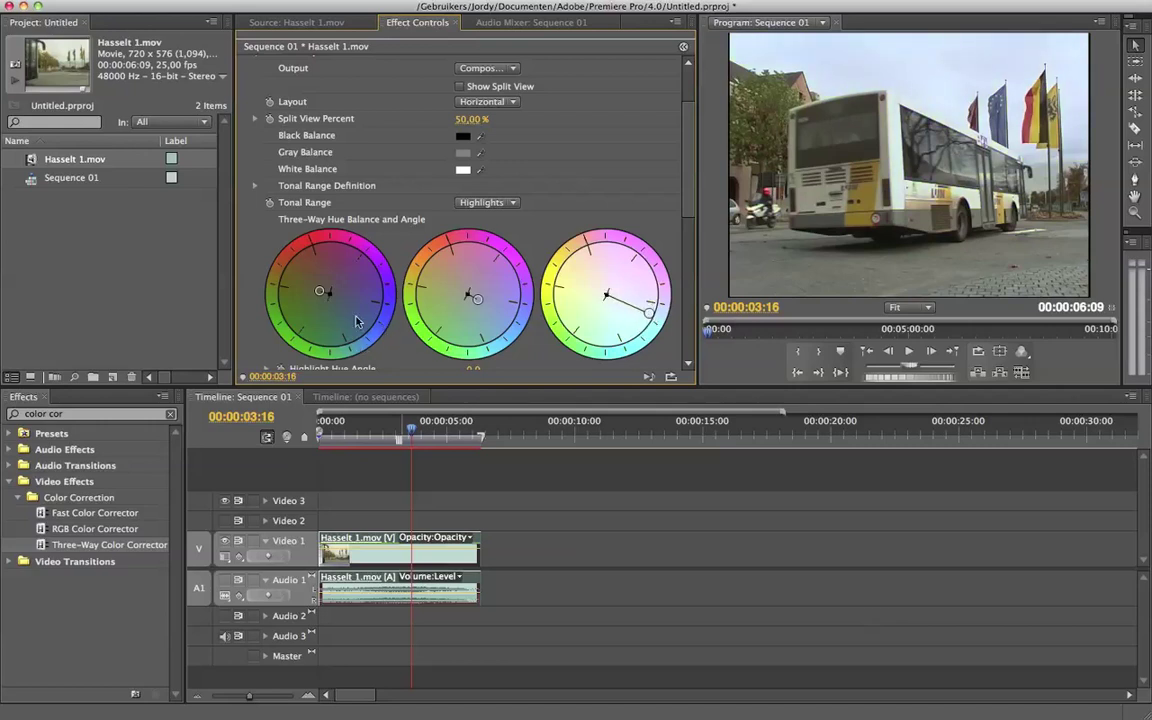
# Step: Fine-tune the shadows and midtones balances back close to the earlier grade
pyautogui.moveTo(317, 292); pyautogui.dragTo(330, 283)
pyautogui.moveTo(477, 300); pyautogui.dragTo(497, 315)
pyautogui.moveTo(329, 281); pyautogui.dragTo(323, 293)
pyautogui.moveTo(497, 312); pyautogui.dragTo(484, 304)
pyautogui.moveTo(483, 303); pyautogui.dragTo(479, 301)
pyautogui.moveTo(457, 303); pyautogui.dragTo(461, 305)
pyautogui.moveTo(319, 289); pyautogui.dragTo(316, 291)
# Step: Nudge the Highlights wheel balance slightly and collapse the Three-Way Color Corrector settings
pyautogui.moveTo(648, 313); pyautogui.dragTo(645, 323)
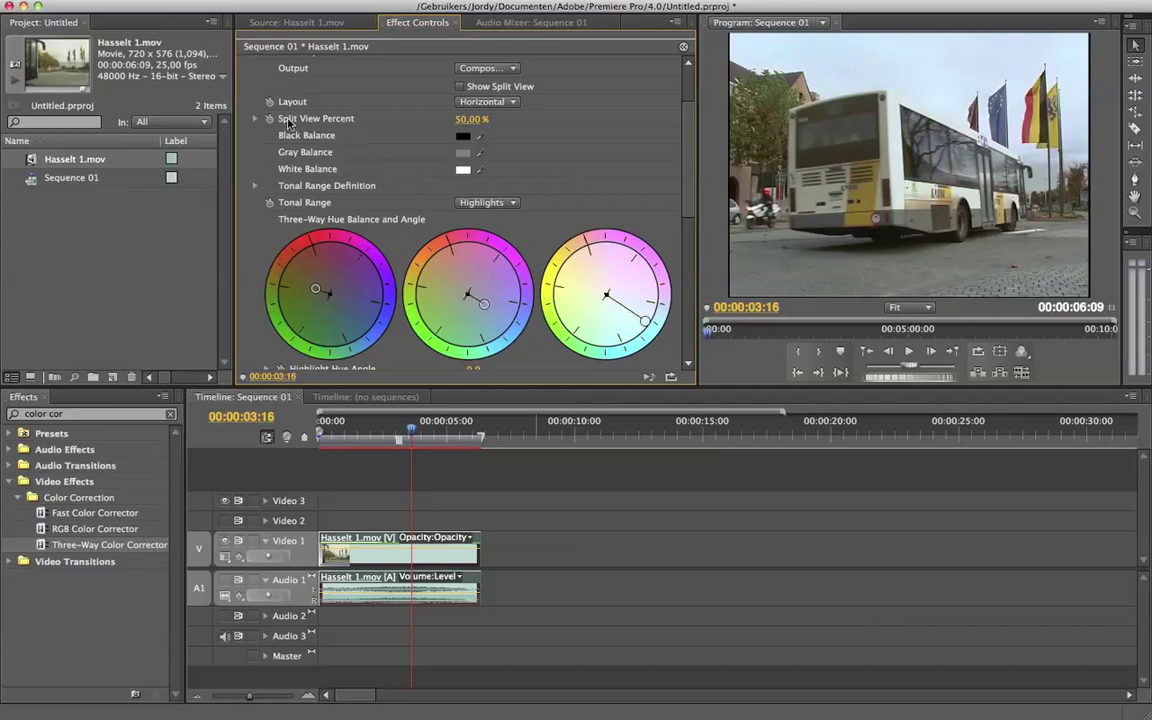
pyautogui.scroll(2, 663, 227)
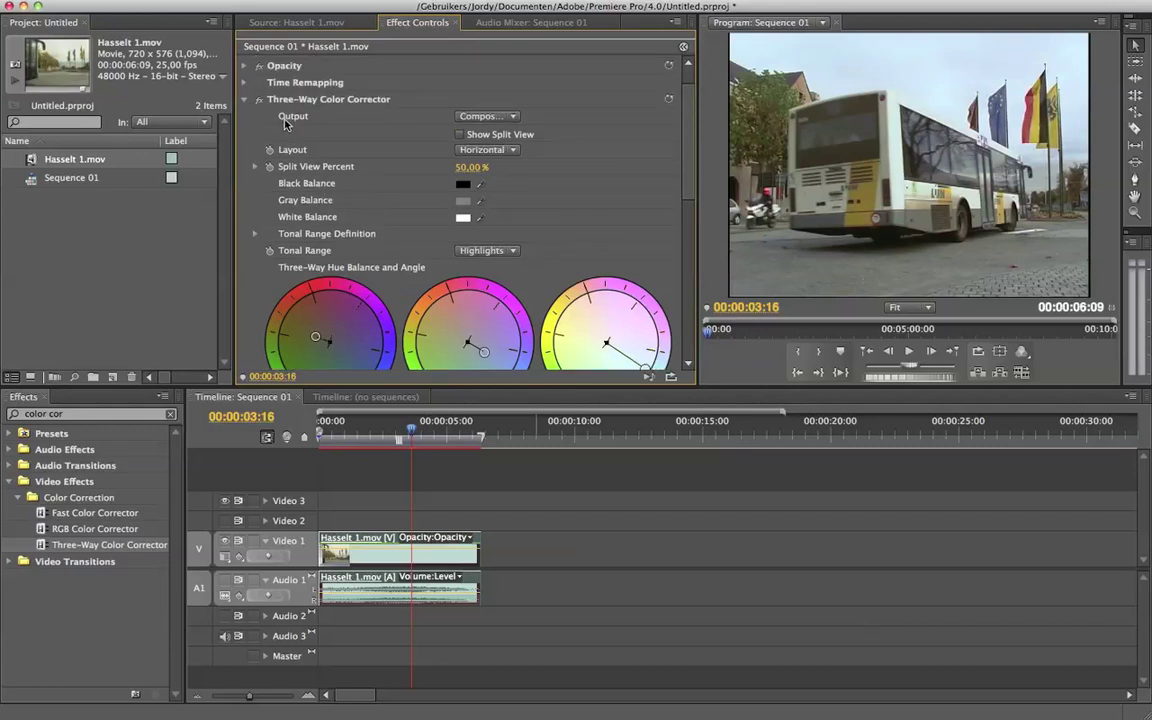
pyautogui.scroll(-15, 410, 138)
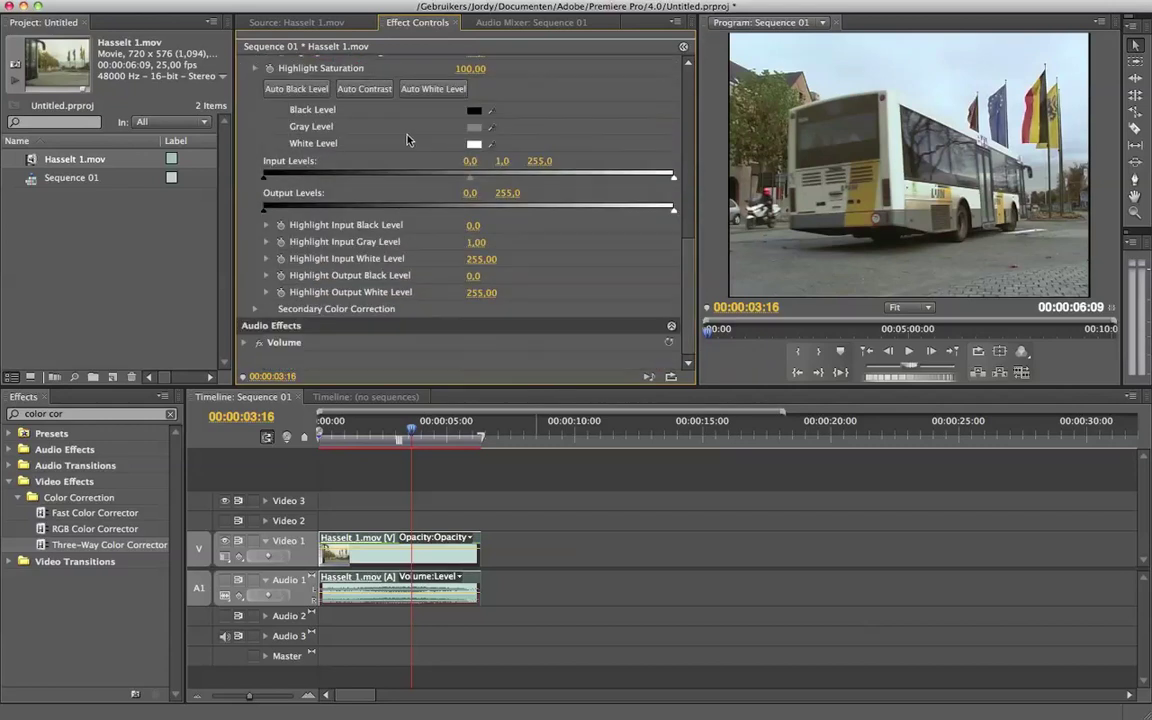
pyautogui.scroll(15, 584, 198)
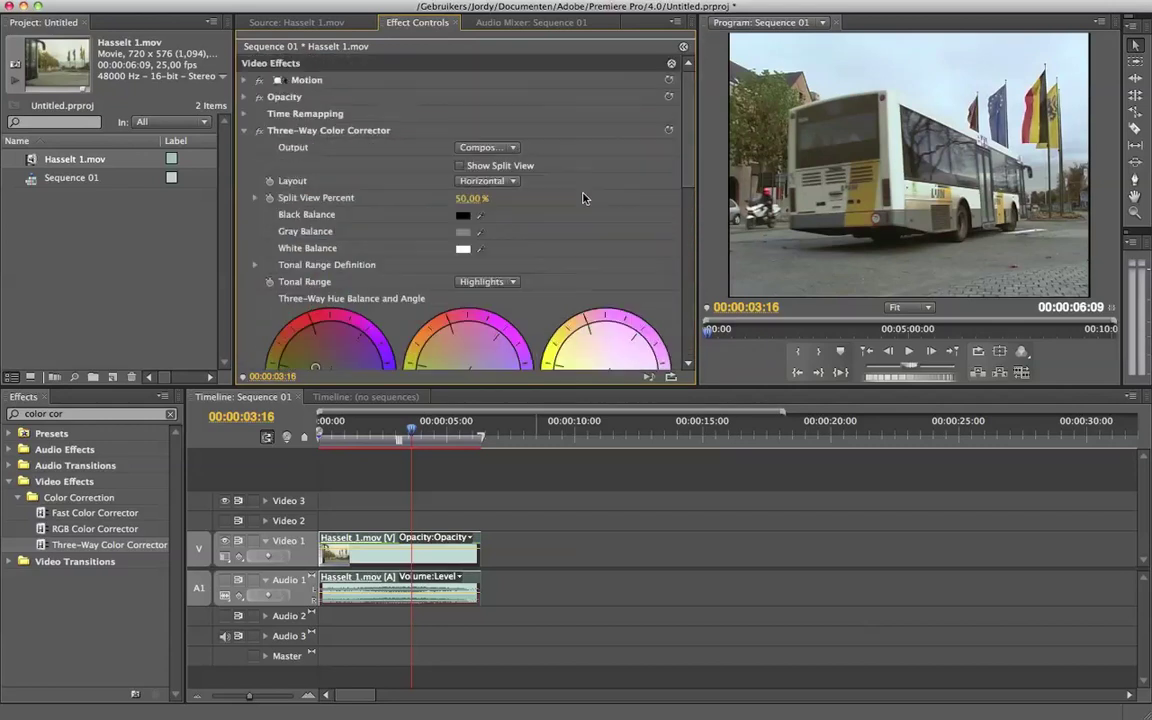
pyautogui.click(244, 130)
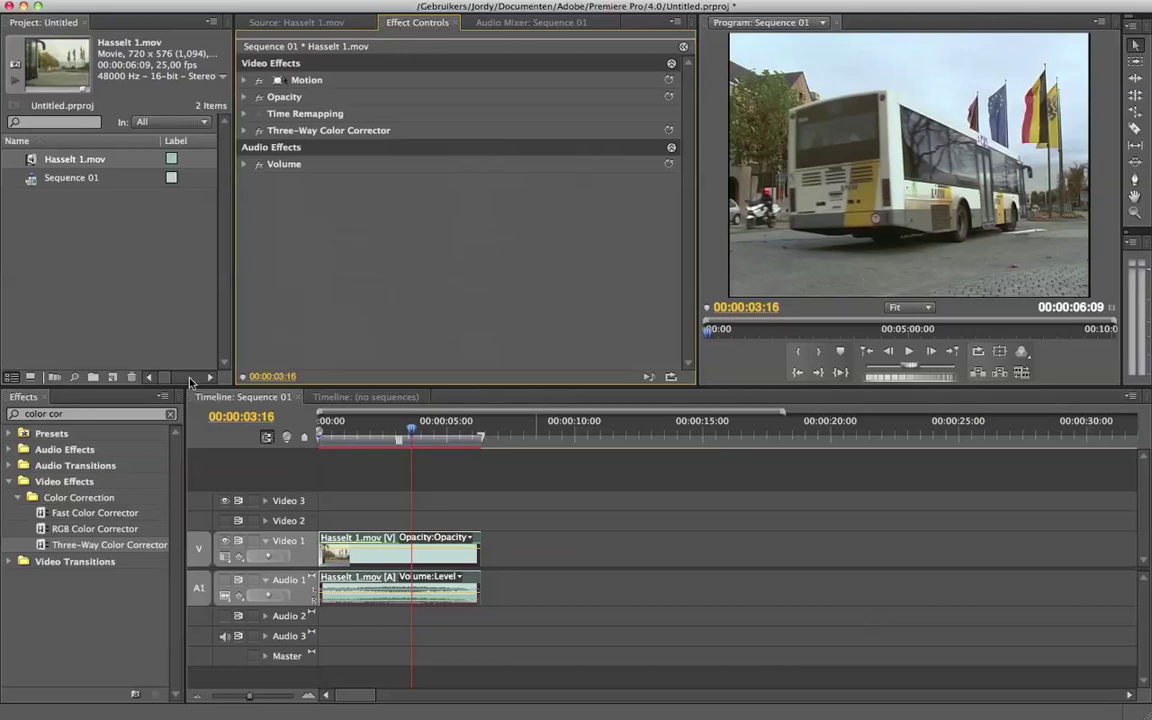
# Step: Search Effects for 'pro', apply ProcAmp to the Video 1 clip, and expand its settings
pyautogui.click(90, 413)
pyautogui.press('BackSpace')
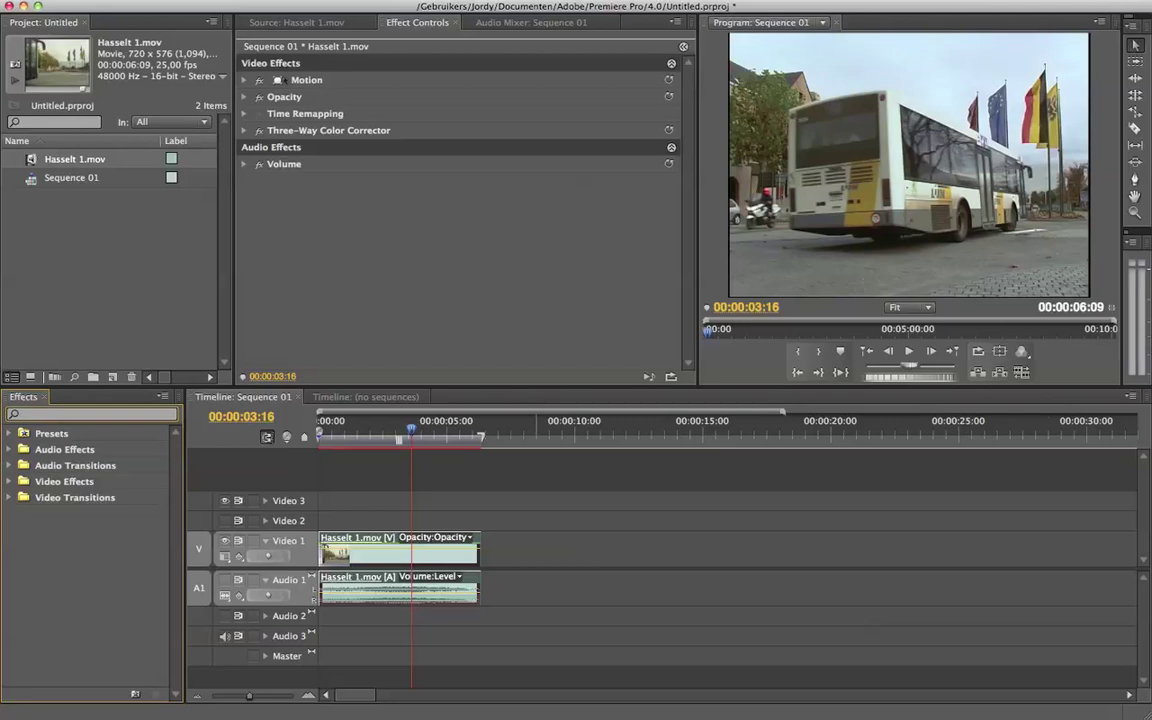
pyautogui.write('pro')
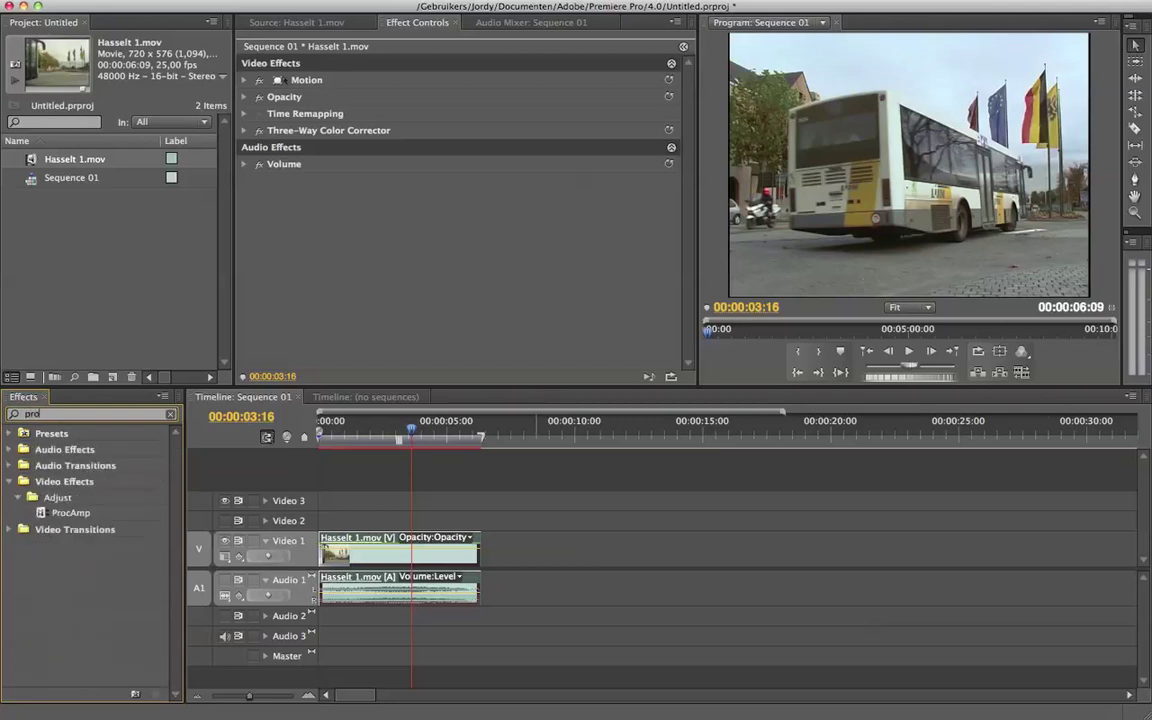
pyautogui.click(72, 514)
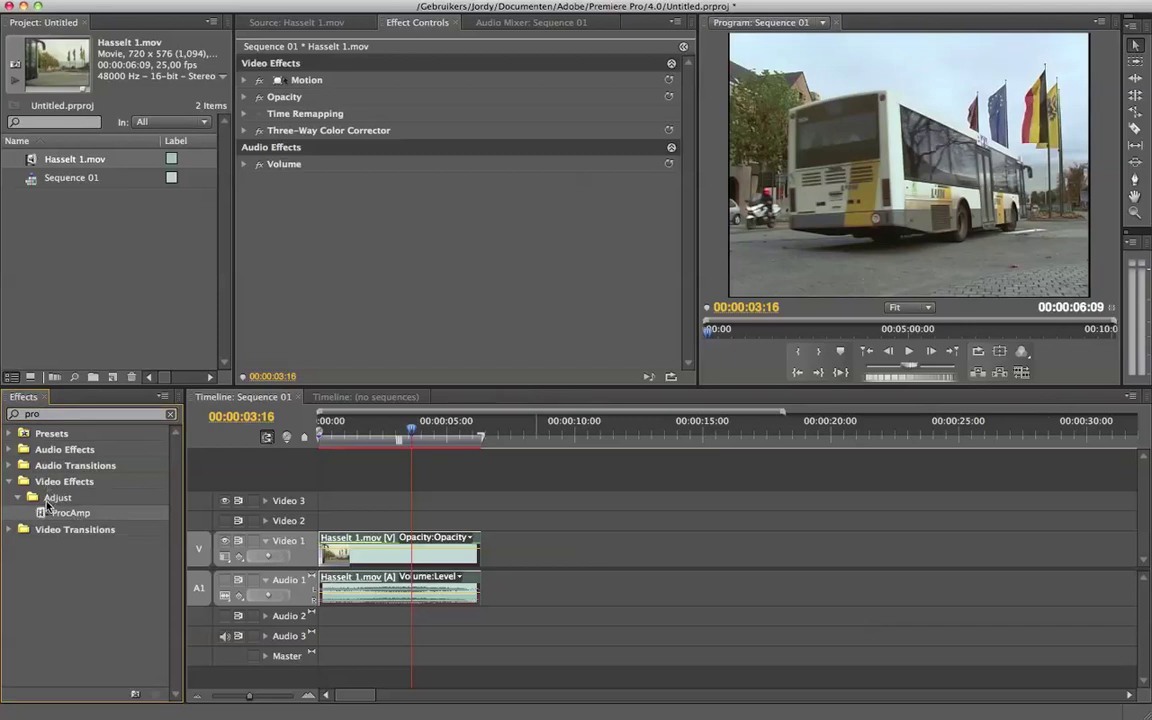
pyautogui.moveTo(44, 509); pyautogui.dragTo(333, 562)
pyautogui.click(243, 131)
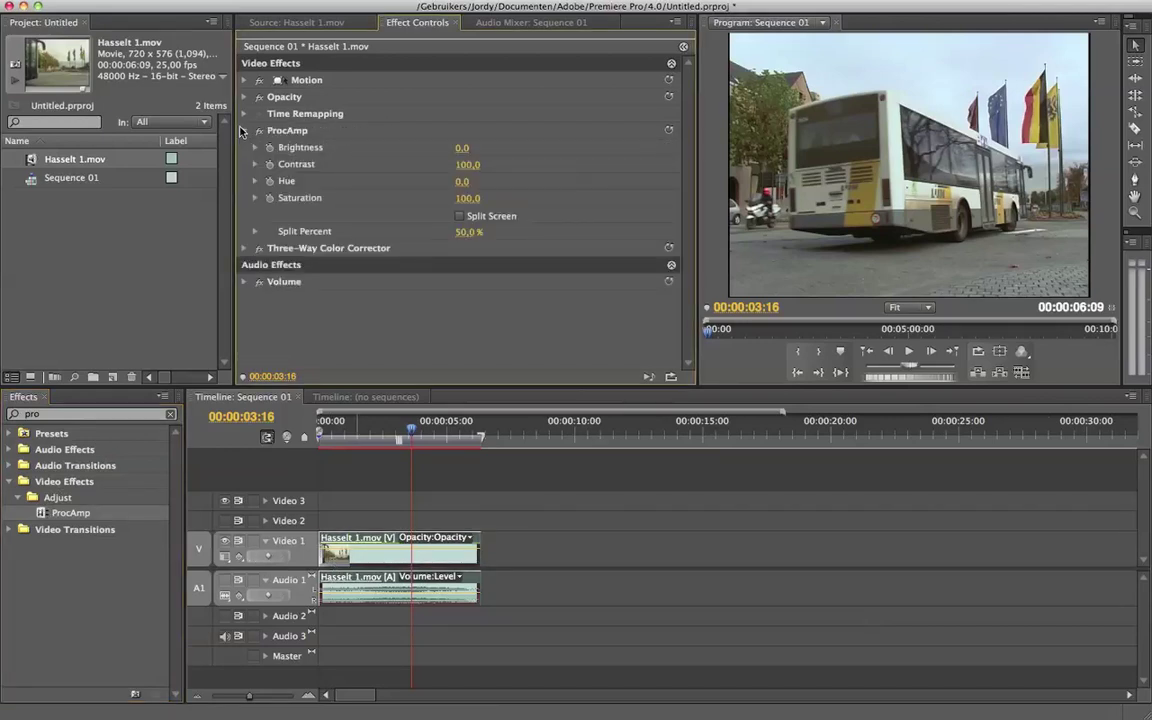
# Step: Test ProcAmp Saturation values of 200, 150 and 80
pyautogui.click(467, 198)
pyautogui.write('200')
pyautogui.press('Return')
pyautogui.click(468, 198)
pyautogui.write('150')
pyautogui.press('Return')
pyautogui.click(475, 203)
pyautogui.write('80')
pyautogui.press('Return')
# Step: Check Saturation 0 for a greyscale look, then set Saturation back to 200
pyautogui.click(465, 198)
pyautogui.write('0')
pyautogui.press('Return')
pyautogui.click(460, 199)
pyautogui.write('200')
pyautogui.press('Return')
# Step: Set ProcAmp Brightness to -30 after trying -3 and scrubbing lower
pyautogui.click(462, 147)
pyautogui.write('-3')
pyautogui.press('Return')
pyautogui.moveTo(465, 147); pyautogui.dragTo(446, 147)
pyautogui.click(467, 147)
pyautogui.write('-30')
pyautogui.press('Return')
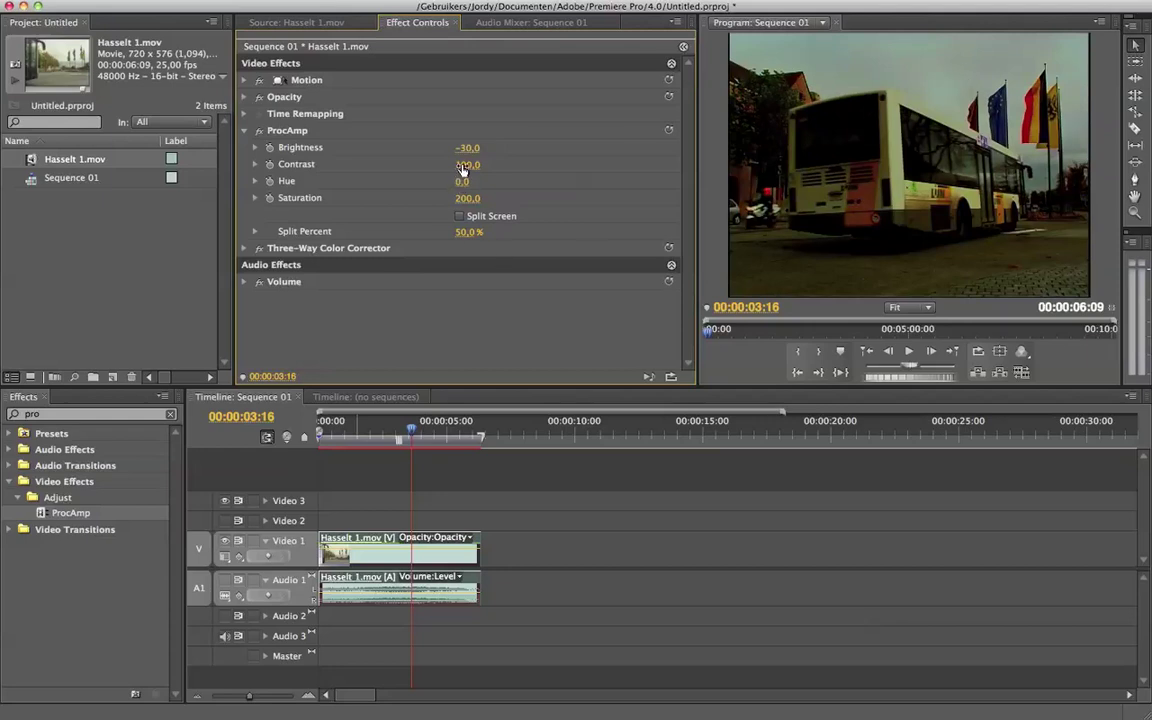
# Step: Raise ProcAmp Contrast by scrubbing, then enter 150
pyautogui.moveTo(462, 165); pyautogui.dragTo(517, 165)
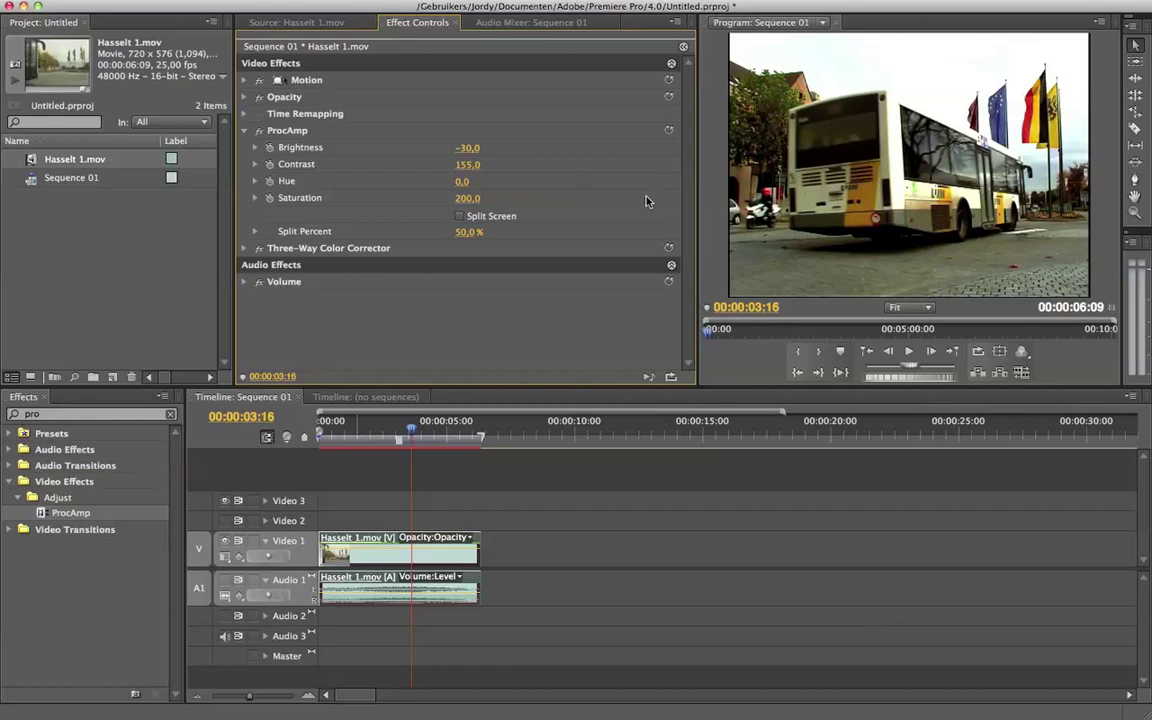
pyautogui.moveTo(466, 165); pyautogui.dragTo(502, 165)
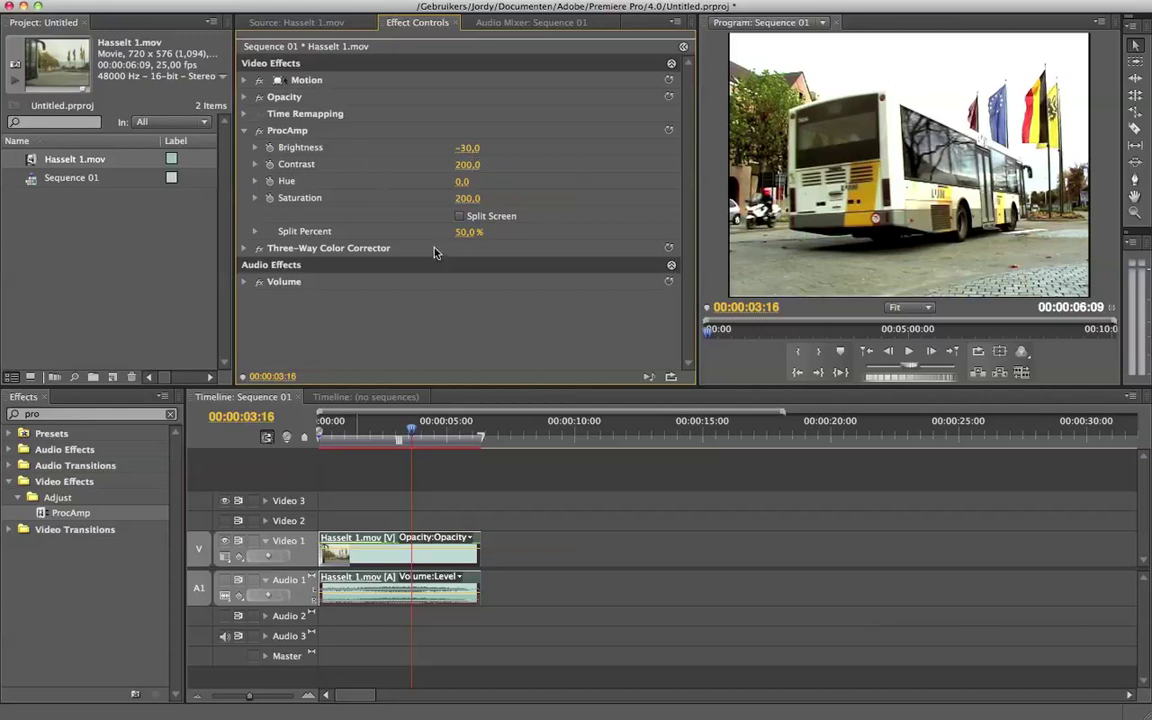
pyautogui.click(469, 165)
pyautogui.write('150')
pyautogui.press('Return')
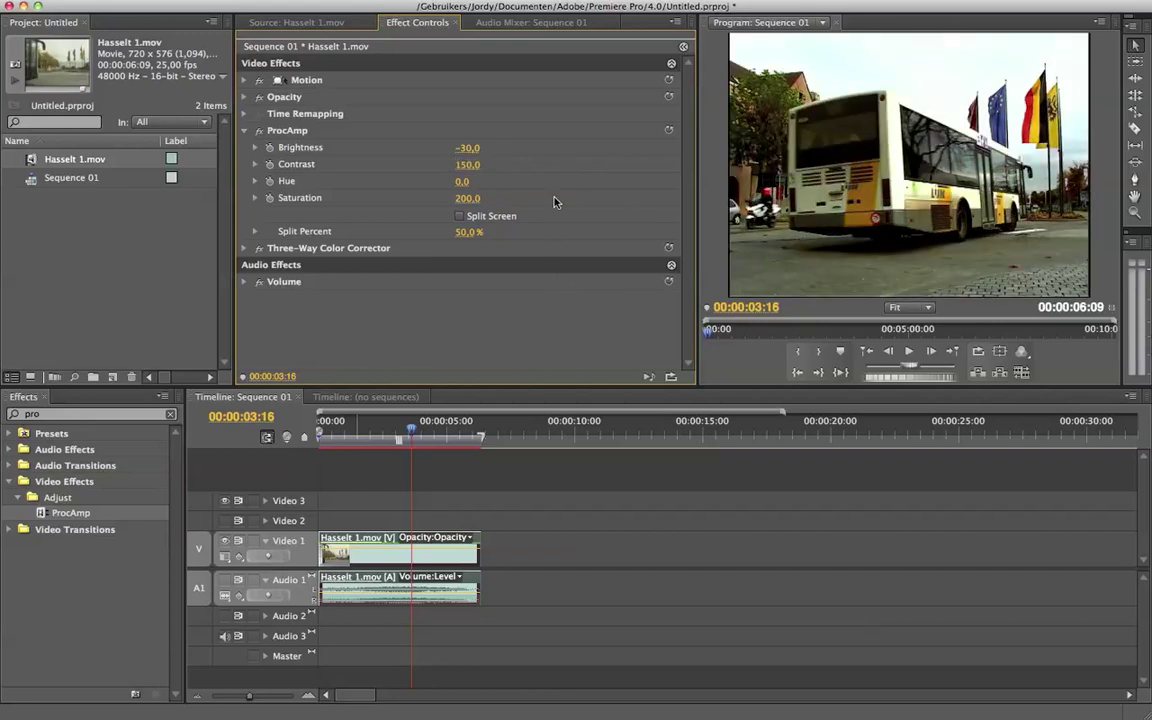
# Step: Set Contrast to 140, then start and cancel a preview render
pyautogui.click(467, 164)
pyautogui.write('140')
pyautogui.press('Return')
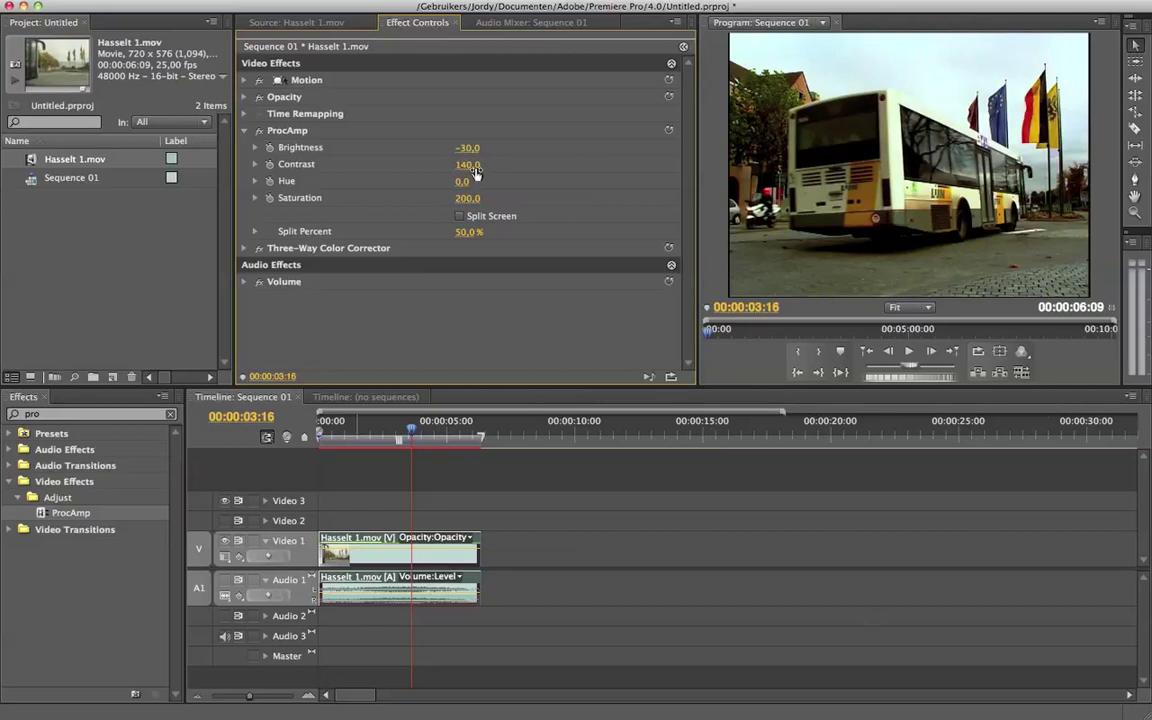
pyautogui.press('Return')
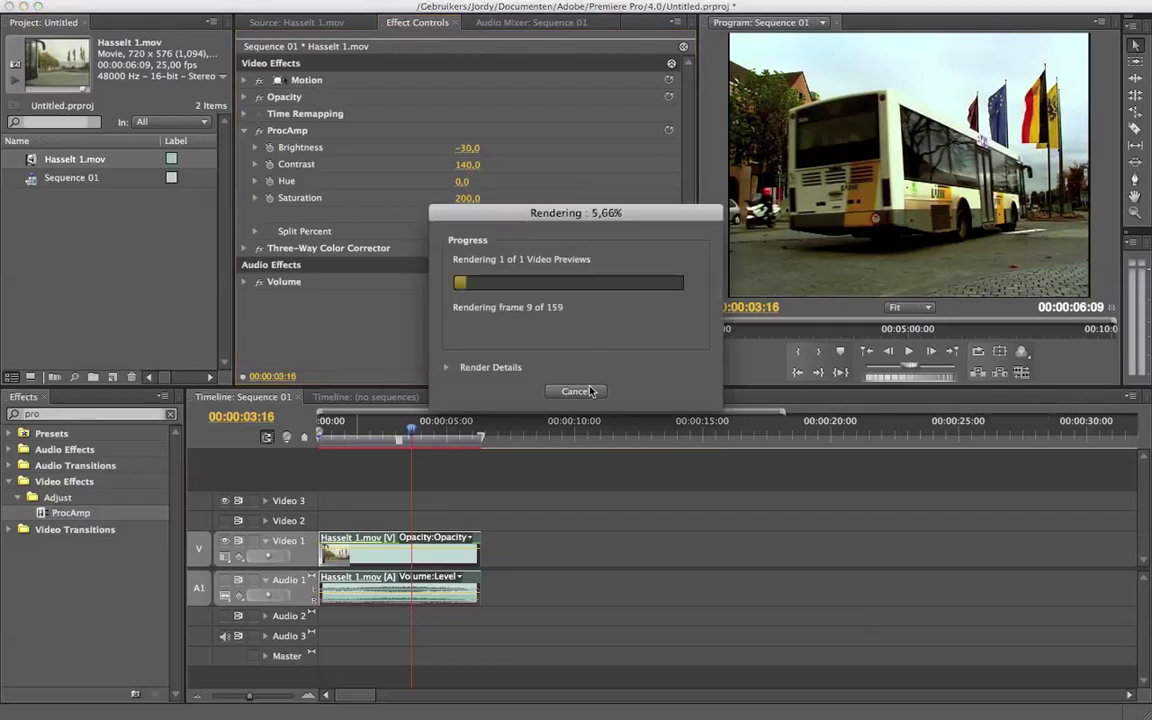
pyautogui.click(578, 391)
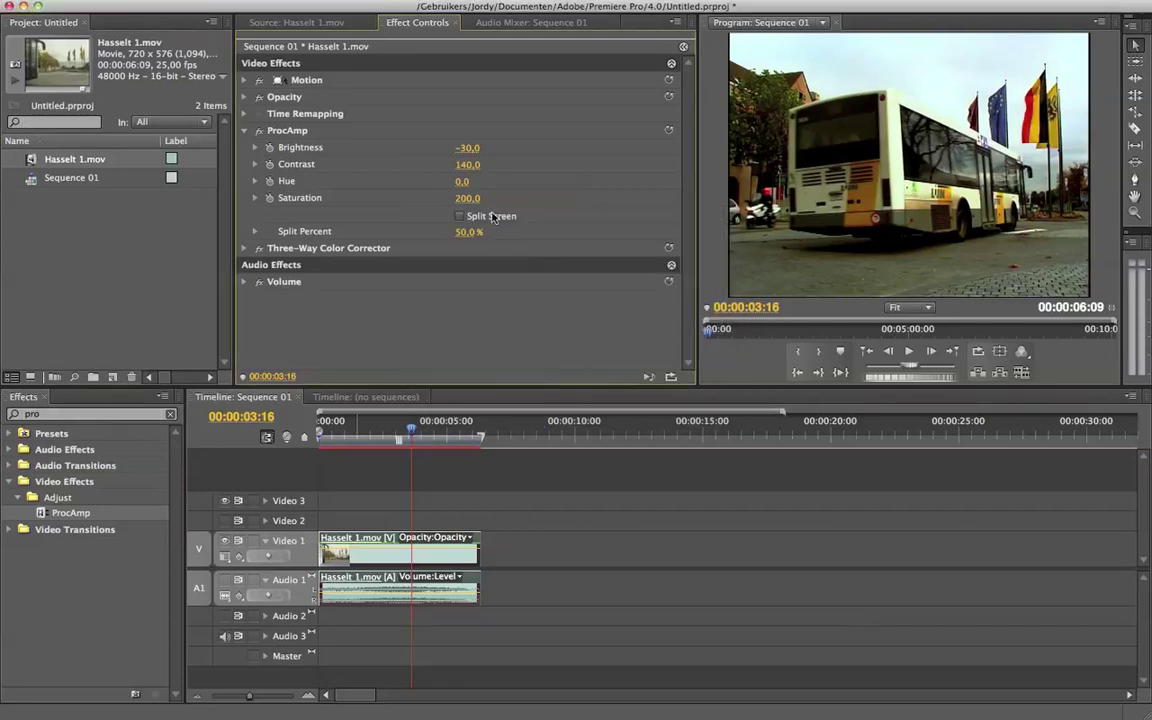
pyautogui.click(467, 164)
# Step: Set Contrast to 150 and try a green hue shift of 50 and slightly beyond
pyautogui.write('150')
pyautogui.press('Return')
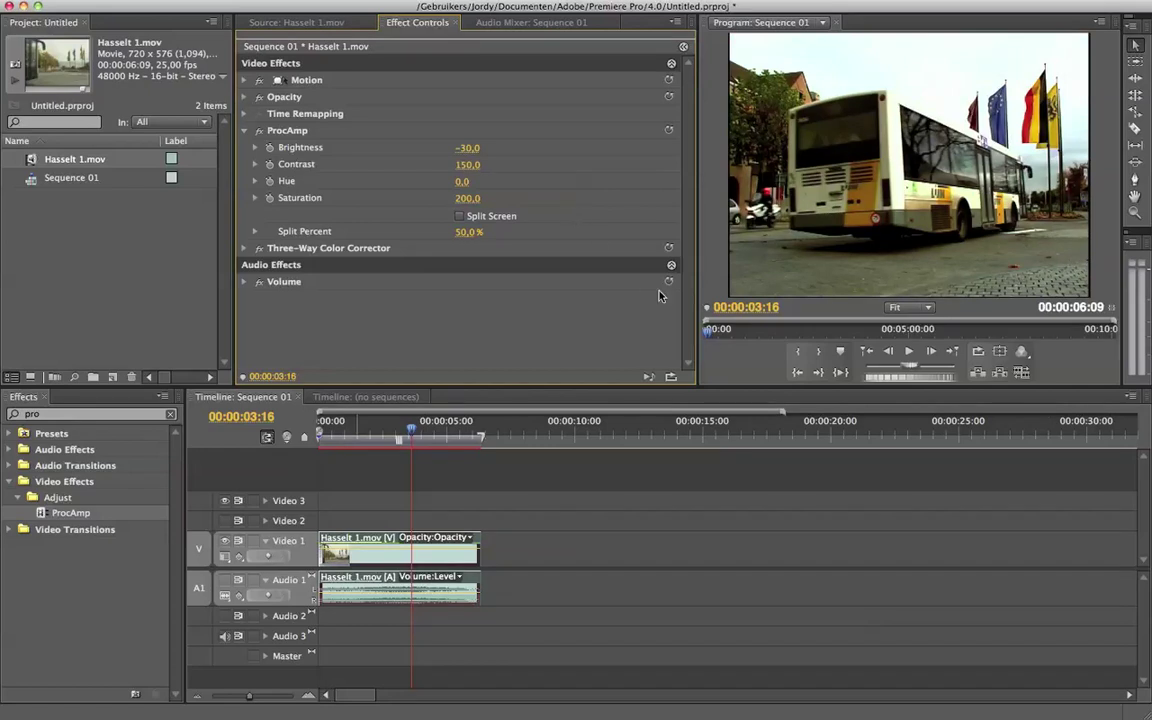
pyautogui.moveTo(399, 431)
pyautogui.mouseDown()
pyautogui.moveTo(348, 433)
pyautogui.moveTo(430, 437)
pyautogui.moveTo(333, 437)
pyautogui.moveTo(401, 436)
pyautogui.mouseUp()
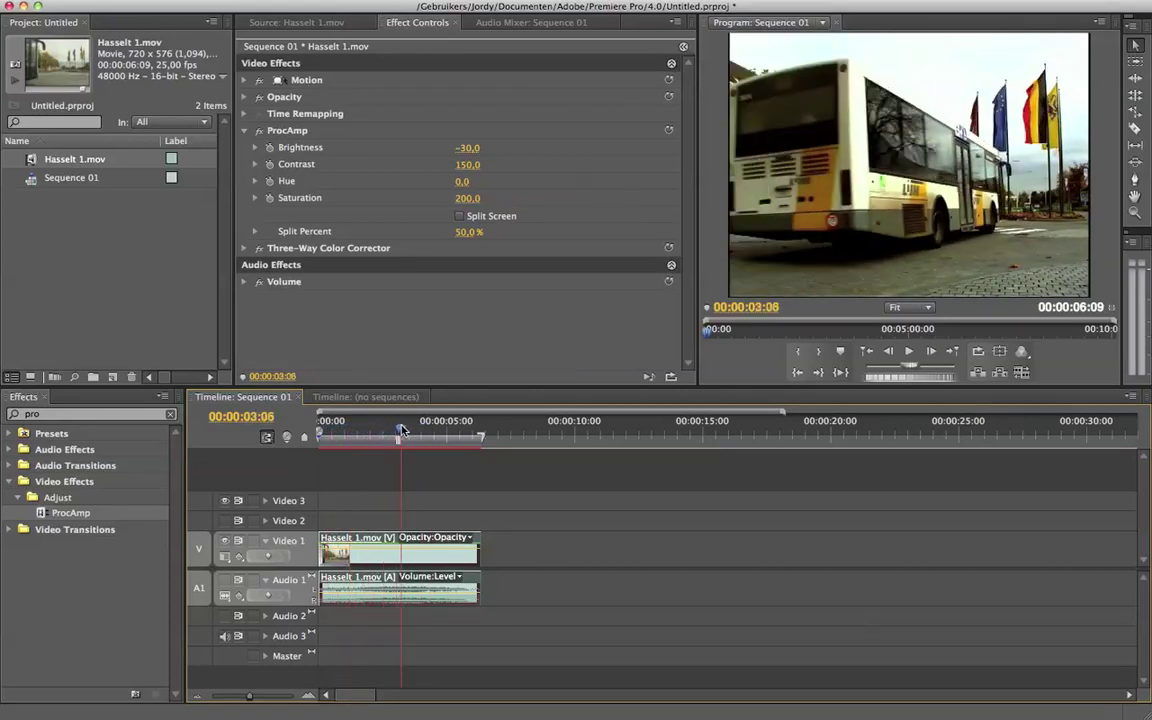
pyautogui.click(462, 181)
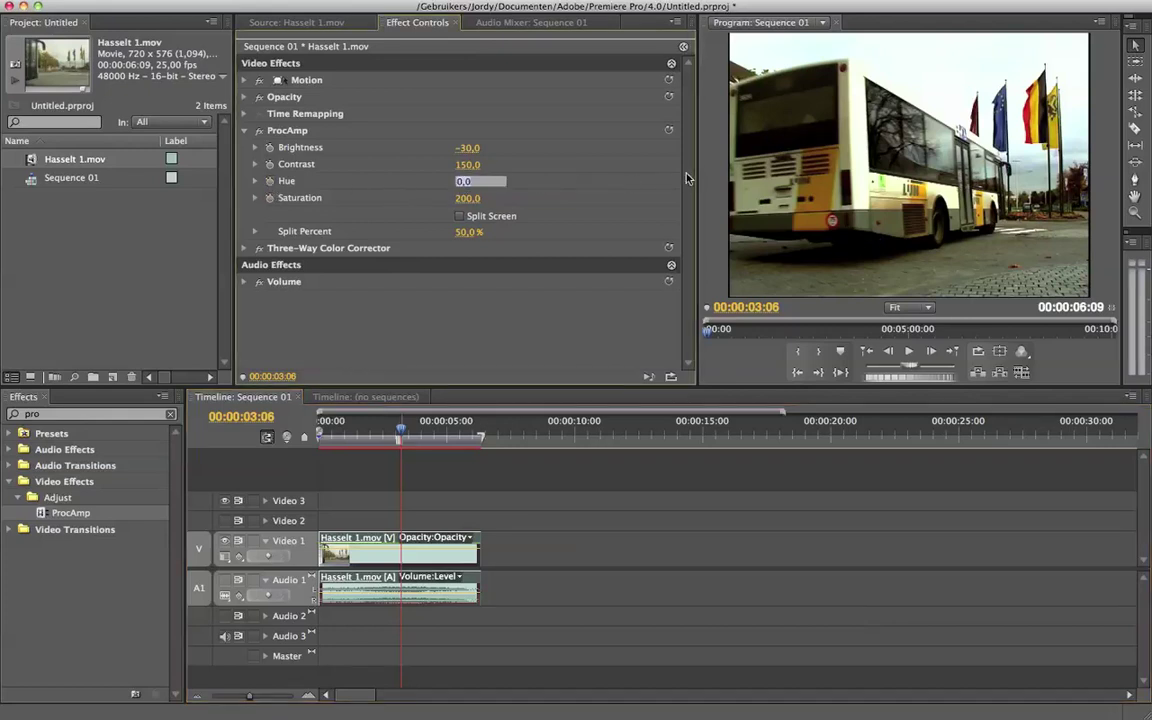
pyautogui.write('50')
pyautogui.press('Return')
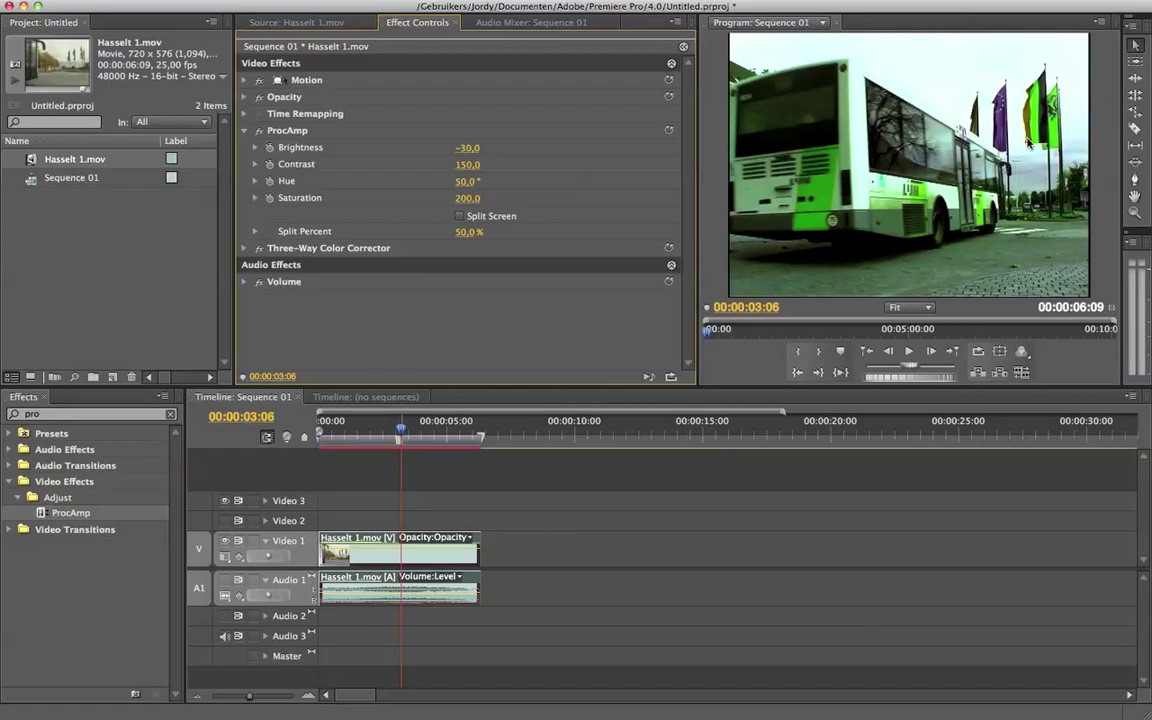
pyautogui.moveTo(467, 181); pyautogui.dragTo(474, 181)
# Step: Re-enter Hue 50, then reset Hue to 0 and preview the surrounding frames
pyautogui.click(467, 181)
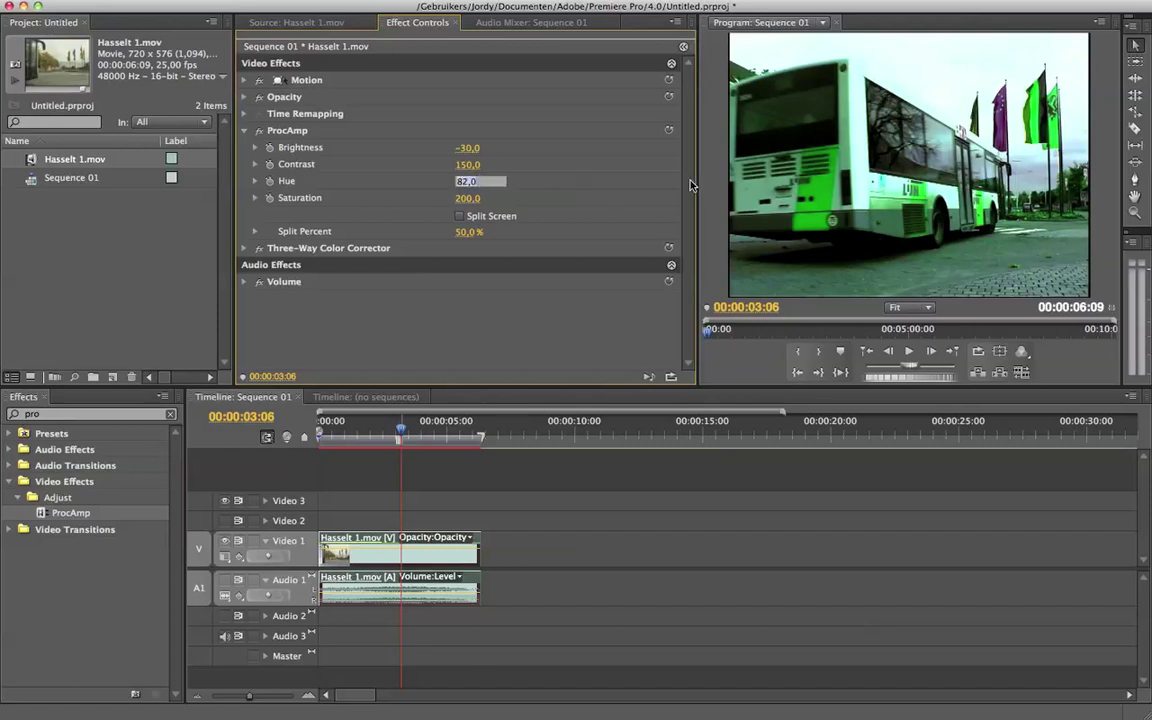
pyautogui.write('50')
pyautogui.press('Return')
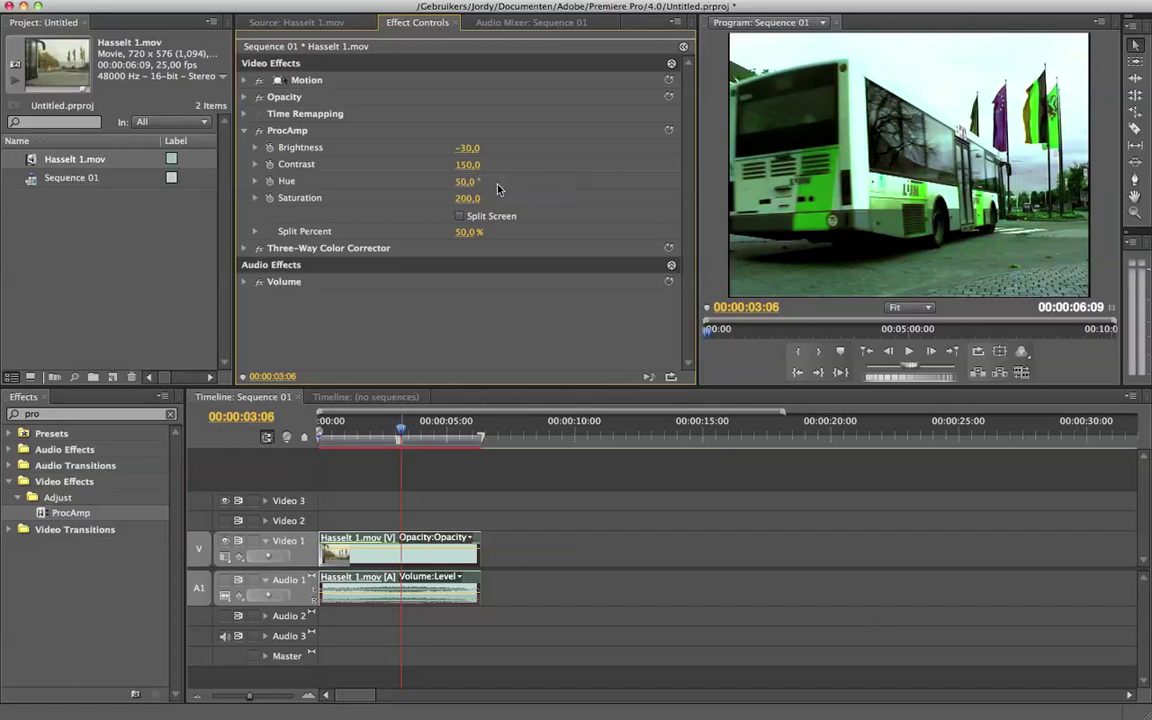
pyautogui.click(469, 181)
pyautogui.write('0')
pyautogui.press('Return')
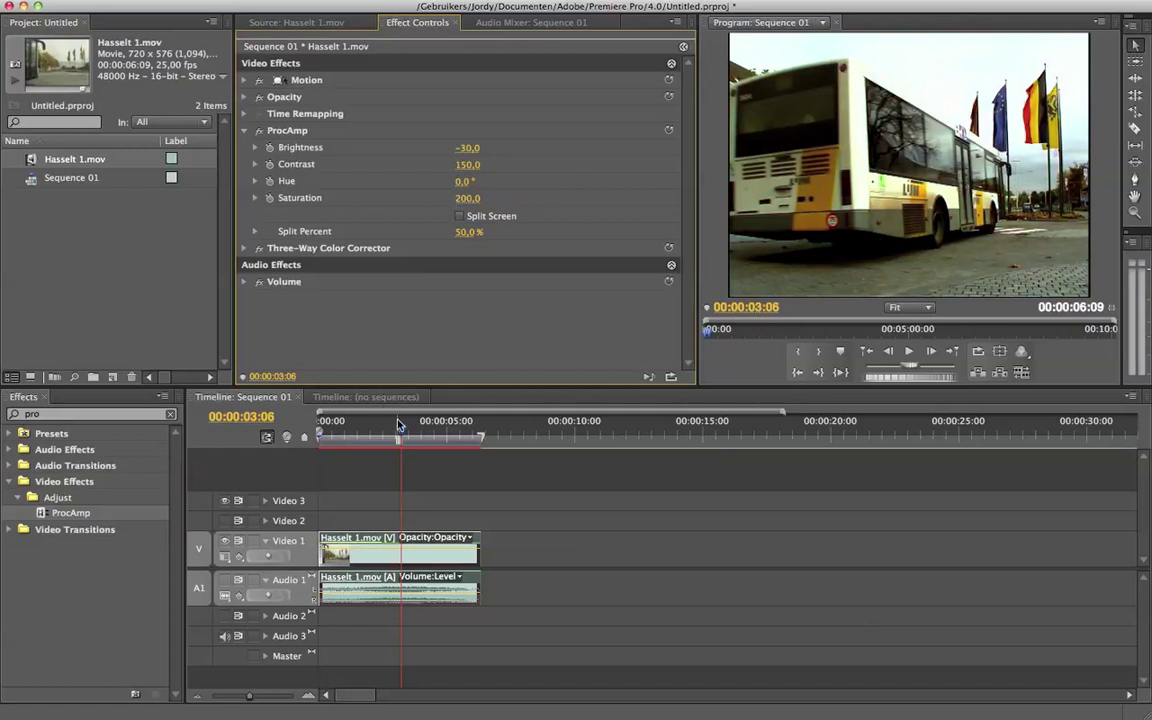
pyautogui.moveTo(398, 425)
pyautogui.mouseDown()
pyautogui.moveTo(420, 428)
pyautogui.moveTo(405, 428)
pyautogui.mouseUp()
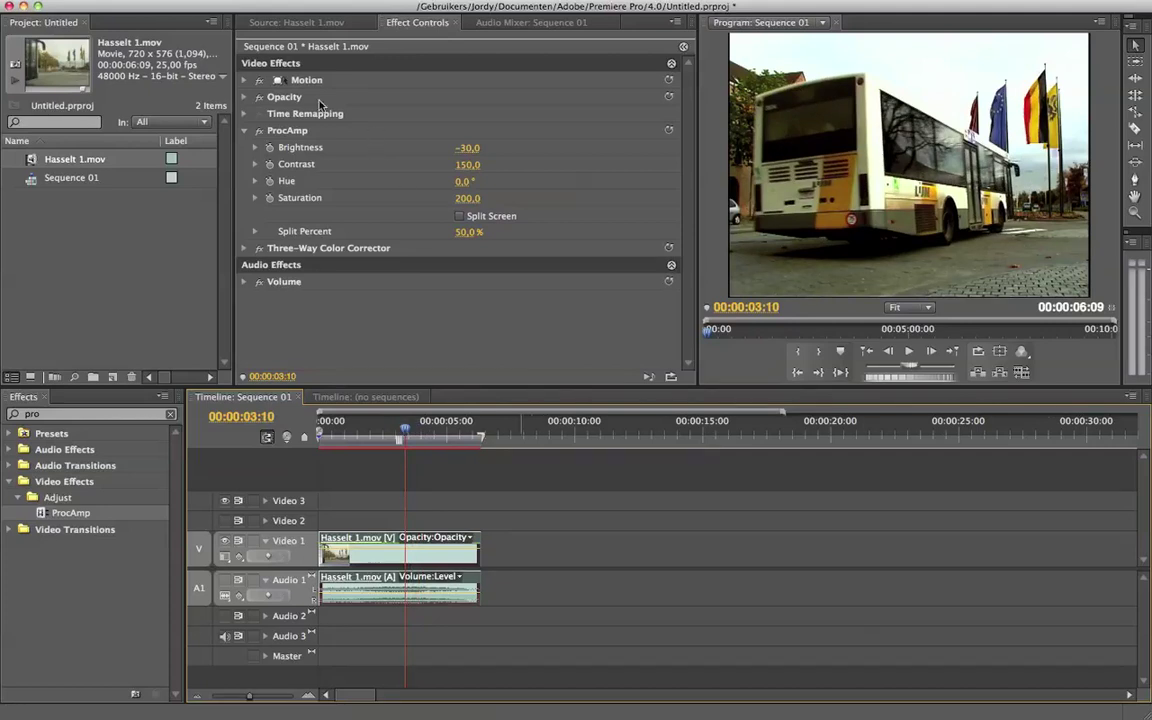
# Step: Collapse ProcAmp and filter the Effects panel by 'cir' to find Video Effects > Generate > Circle
pyautogui.click(243, 131)
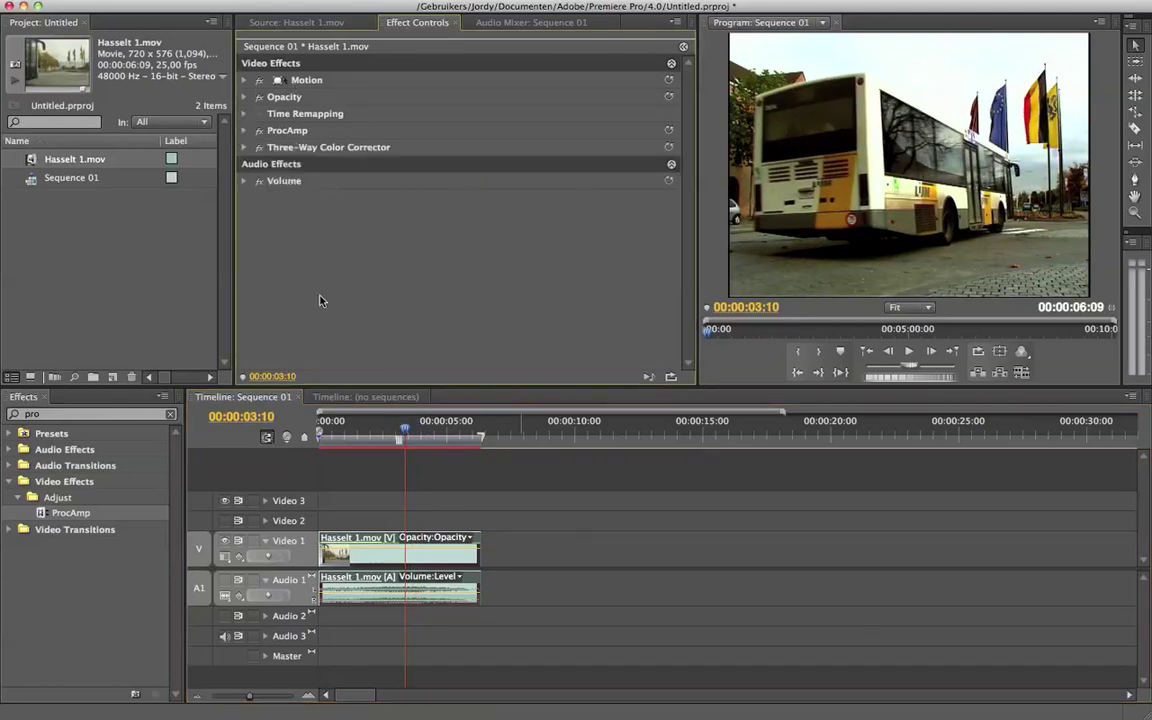
pyautogui.click(81, 416)
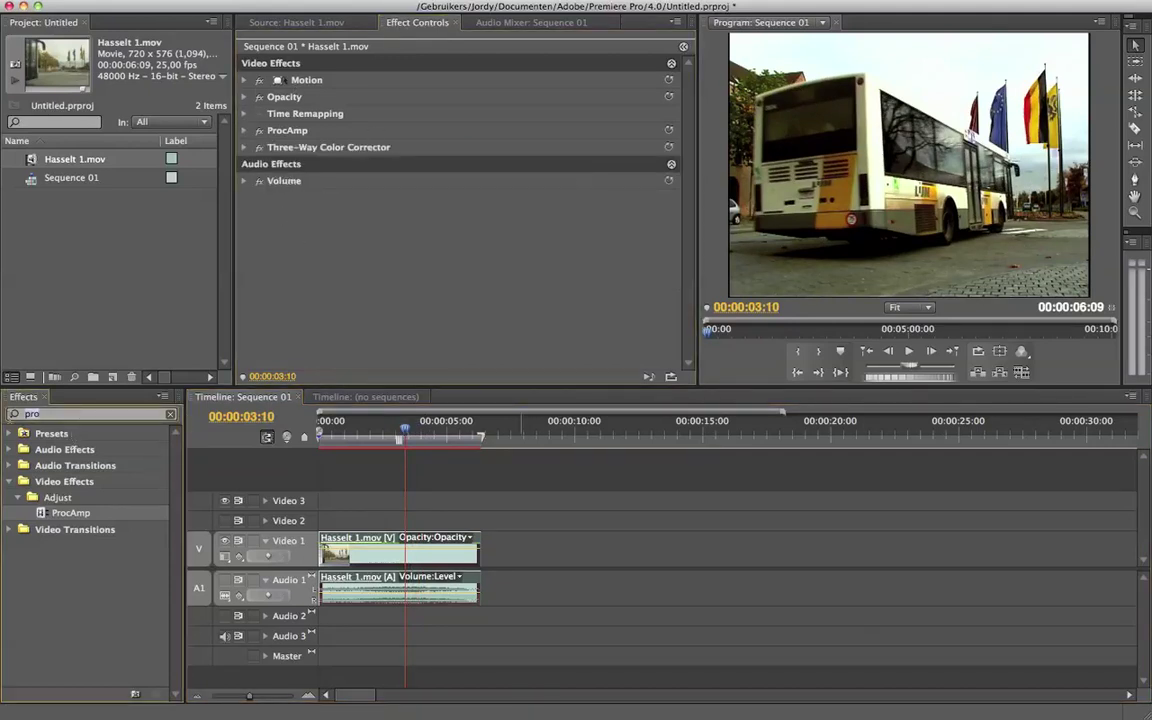
pyautogui.press('BackSpace')
pyautogui.press('BackSpace')
pyautogui.press('BackSpace')
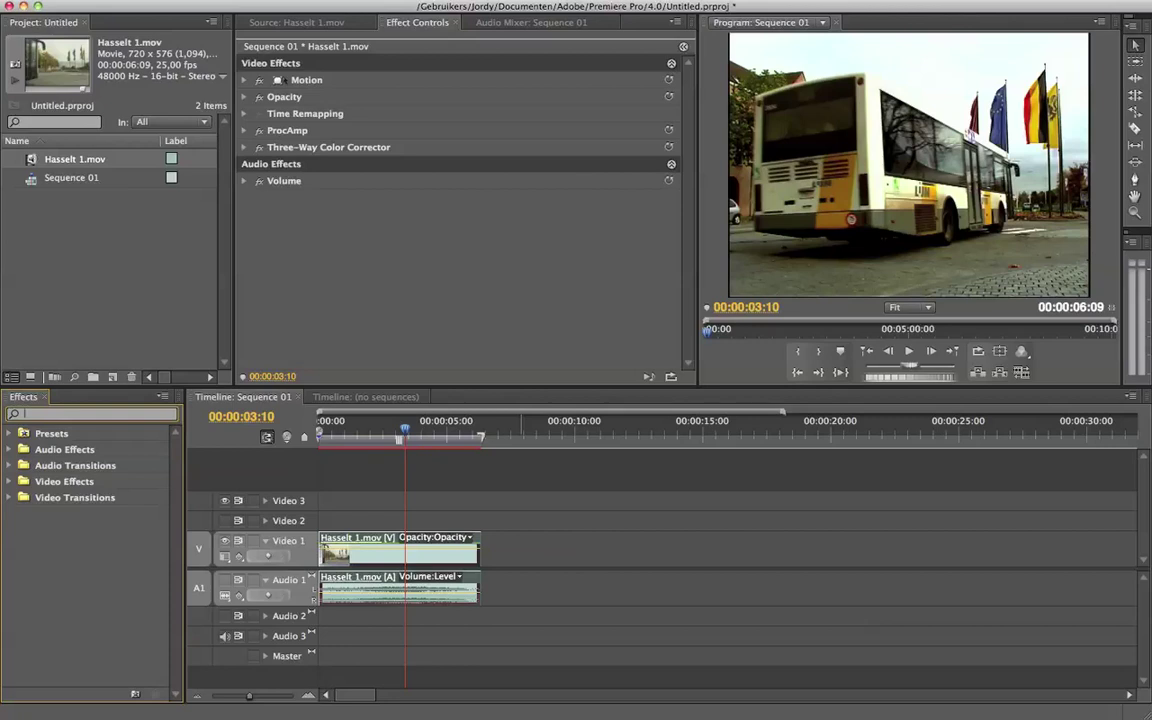
pyautogui.write('vign')
pyautogui.press('BackSpace')
pyautogui.press('BackSpace')
pyautogui.press('BackSpace')
pyautogui.press('BackSpace')
pyautogui.write('cirl')
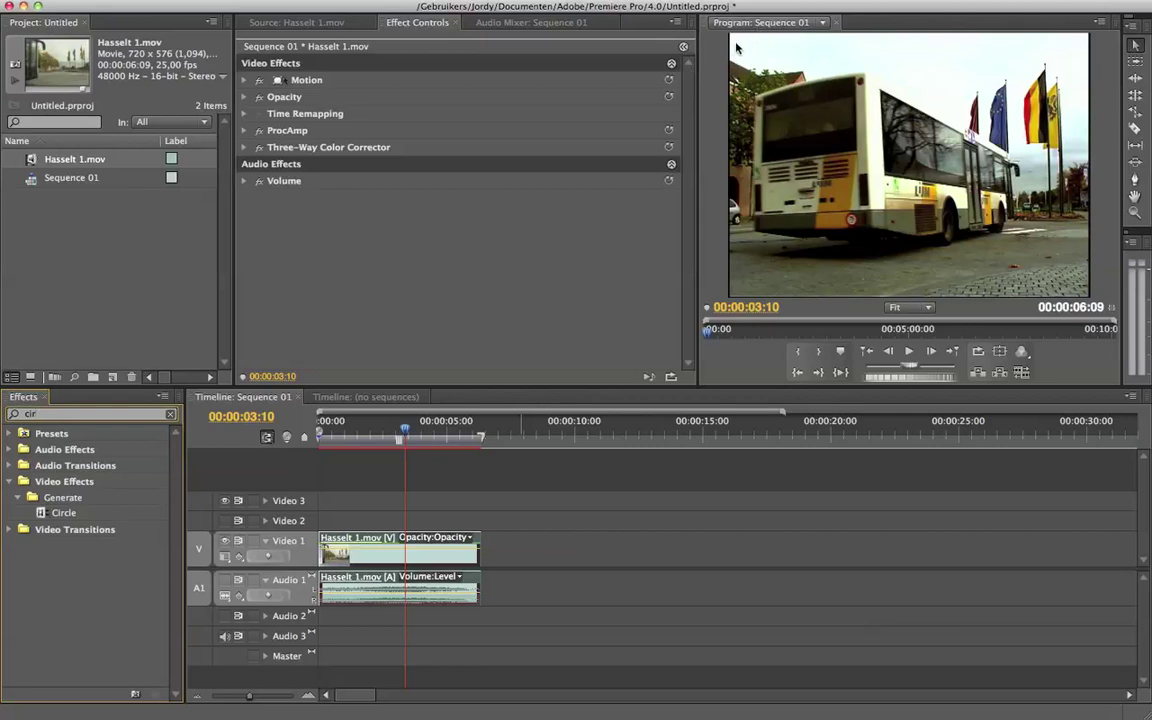
# Step: Apply the Circle effect to the Hasselt 1.mov bus clip and expand its settings
pyautogui.click(41, 513)
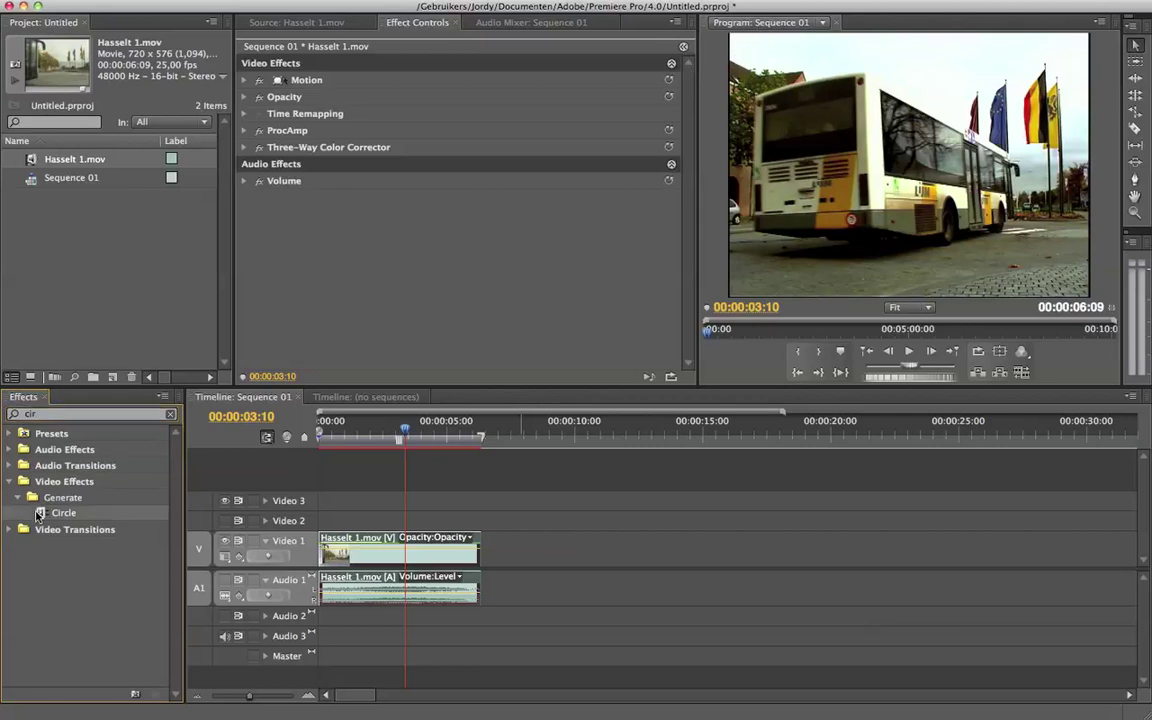
pyautogui.moveTo(41, 513); pyautogui.dragTo(405, 548)
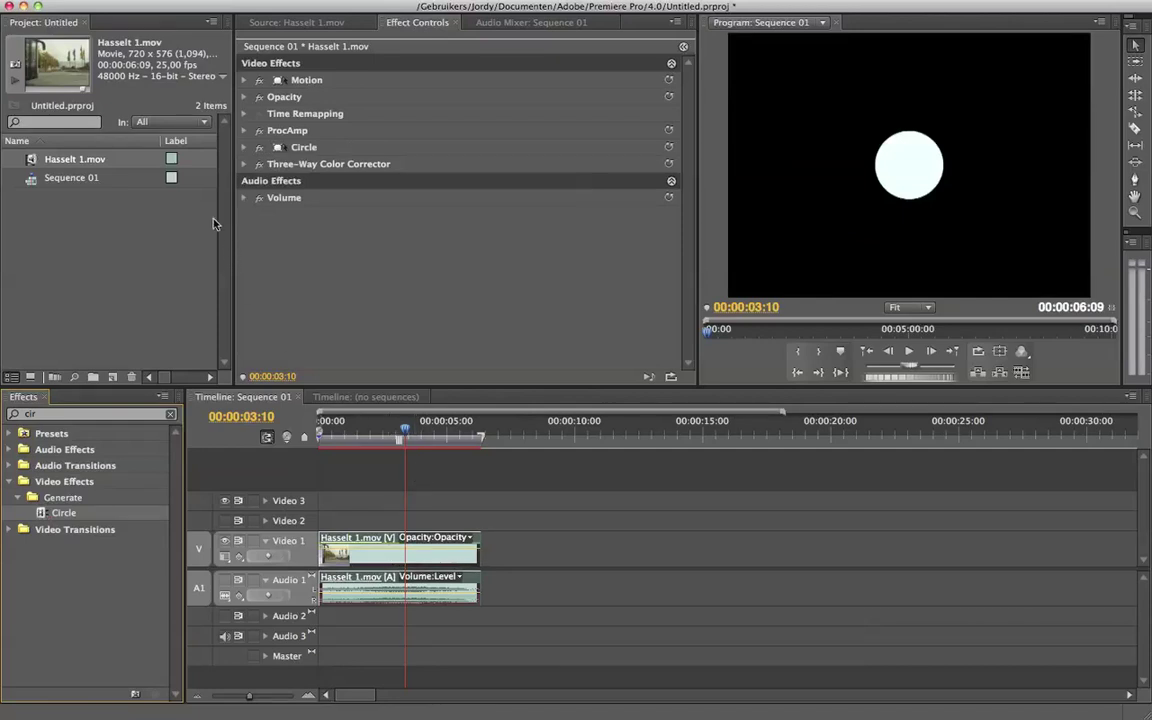
pyautogui.click(243, 147)
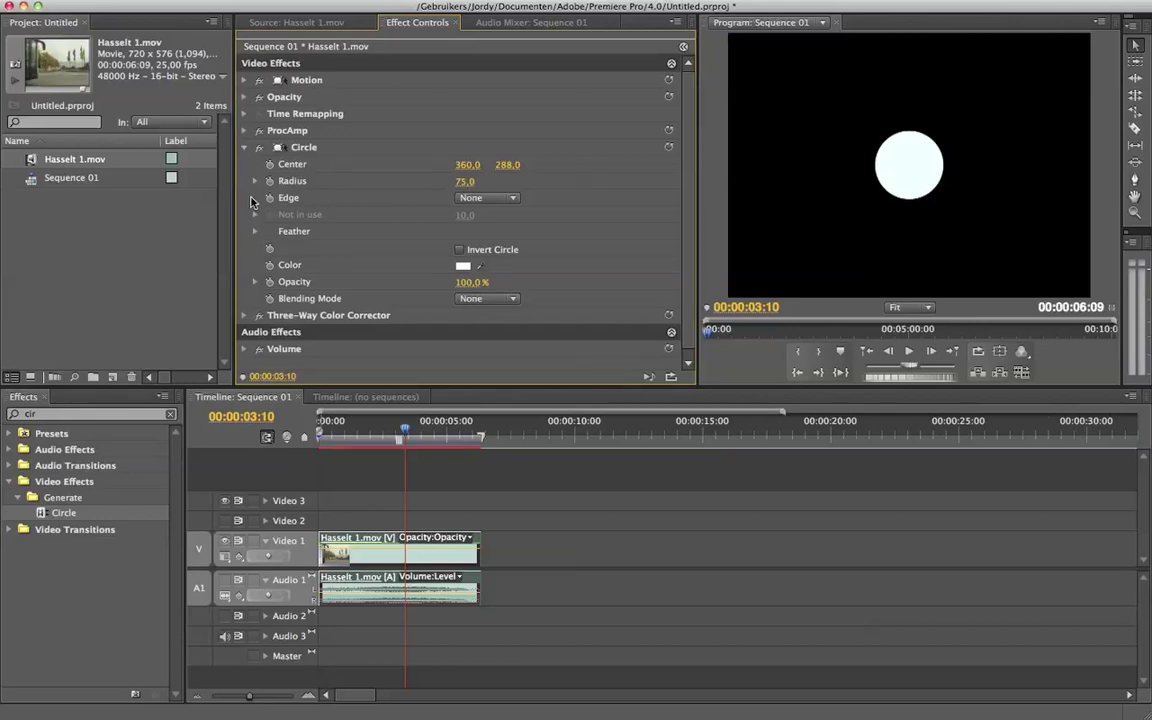
# Step: Set the Circle to Normal blending, tick Invert Circle, and make its colour black
pyautogui.click(512, 299)
pyautogui.click(516, 329)
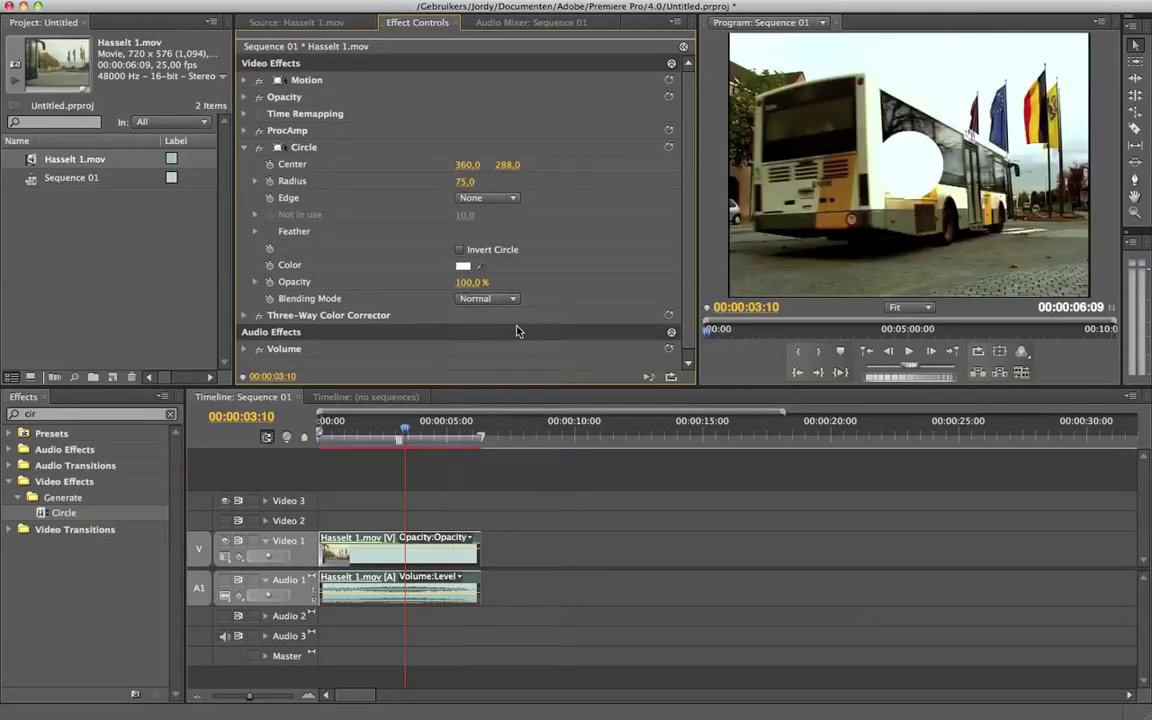
pyautogui.click(460, 249)
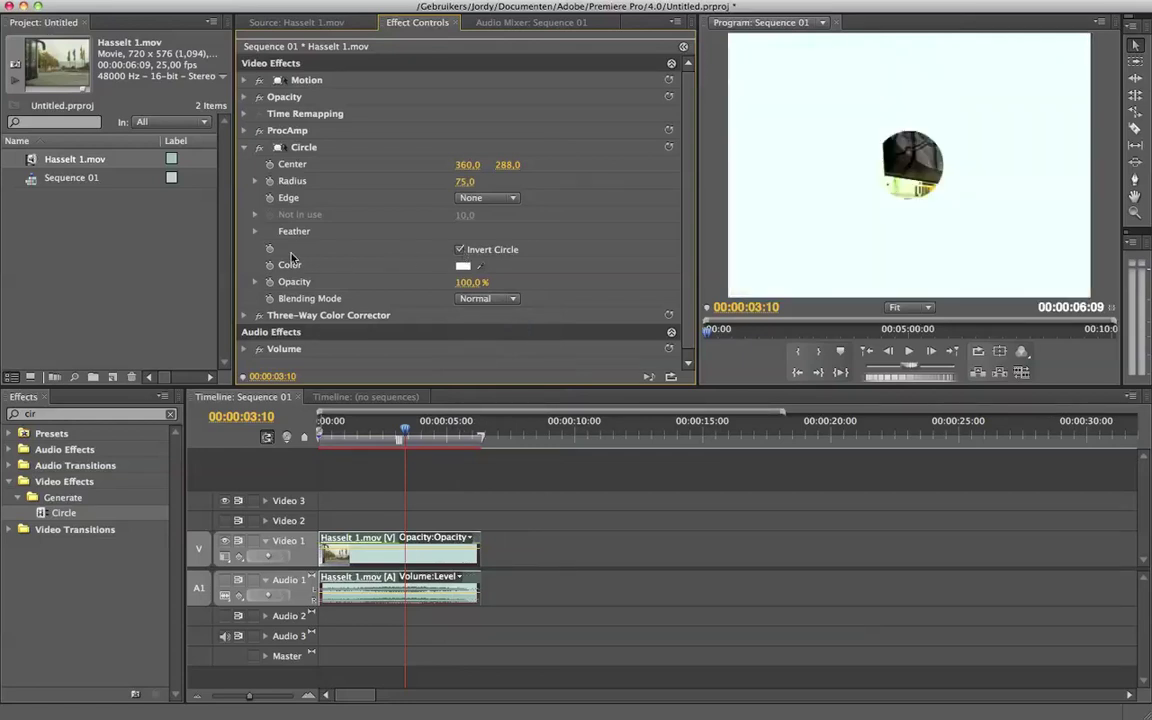
pyautogui.click(463, 266)
pyautogui.click(481, 301)
pyautogui.click(745, 263)
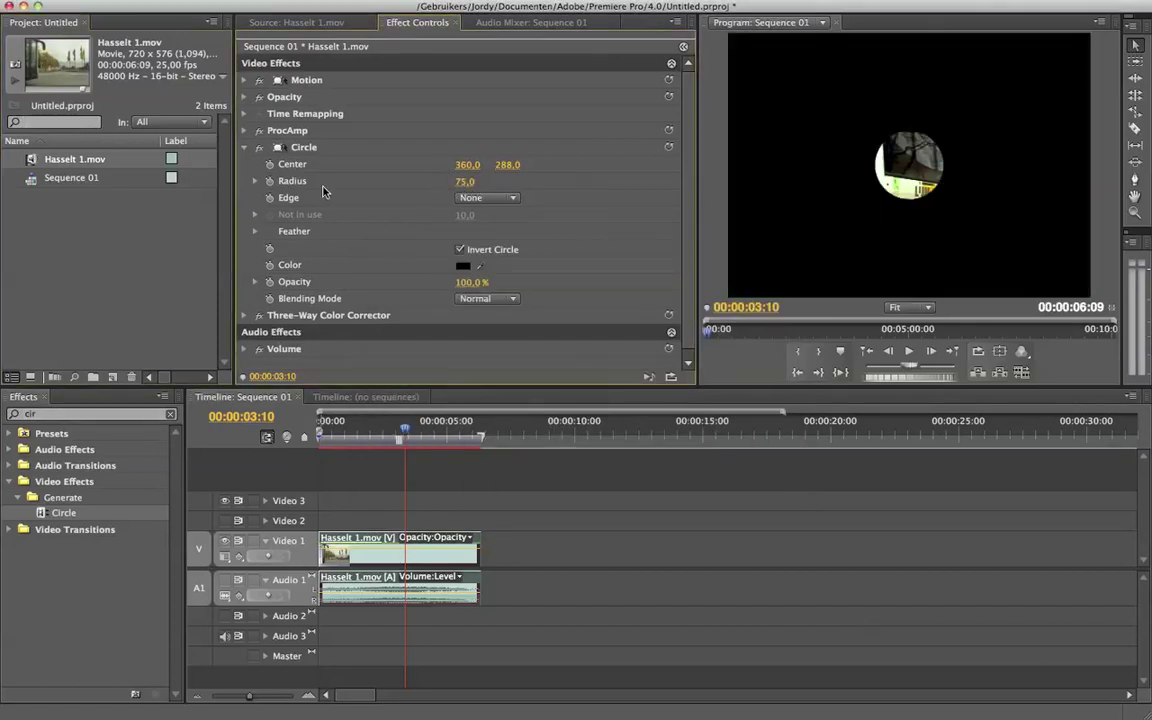
# Step: Enlarge the circle's radius and set Feather Outer Edge to 136 for a soft vignette
pyautogui.click(255, 181)
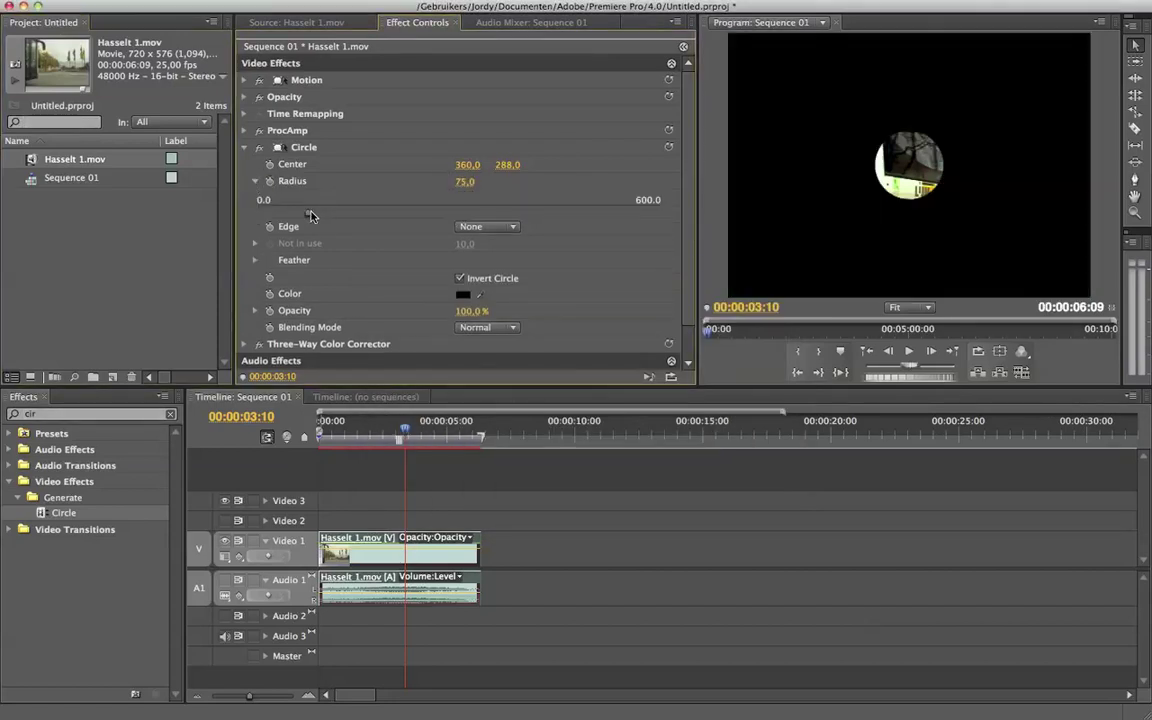
pyautogui.moveTo(310, 215); pyautogui.dragTo(520, 197)
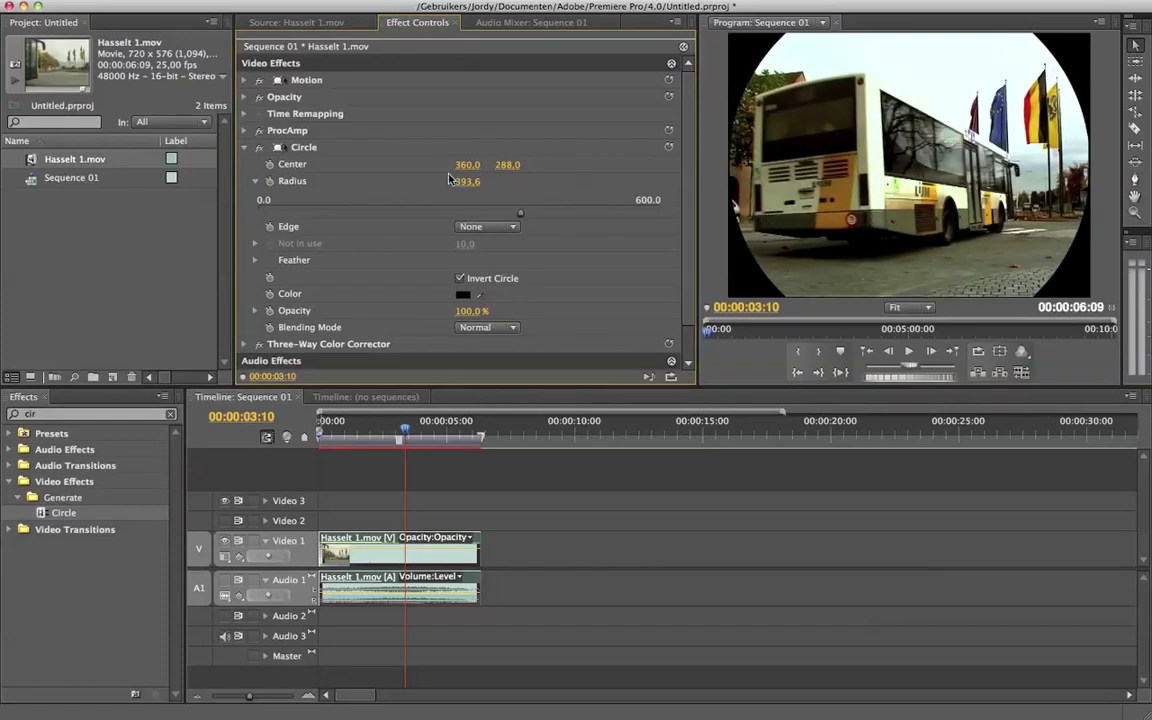
pyautogui.click(255, 260)
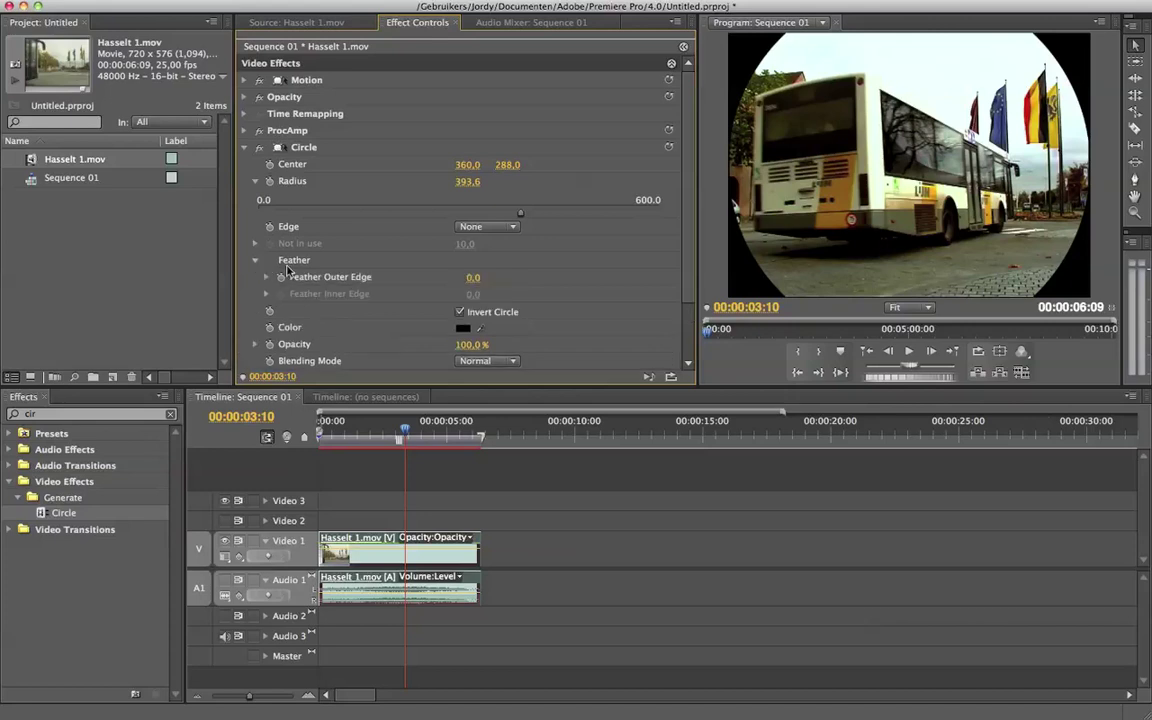
pyautogui.moveTo(473, 277); pyautogui.dragTo(608, 277)
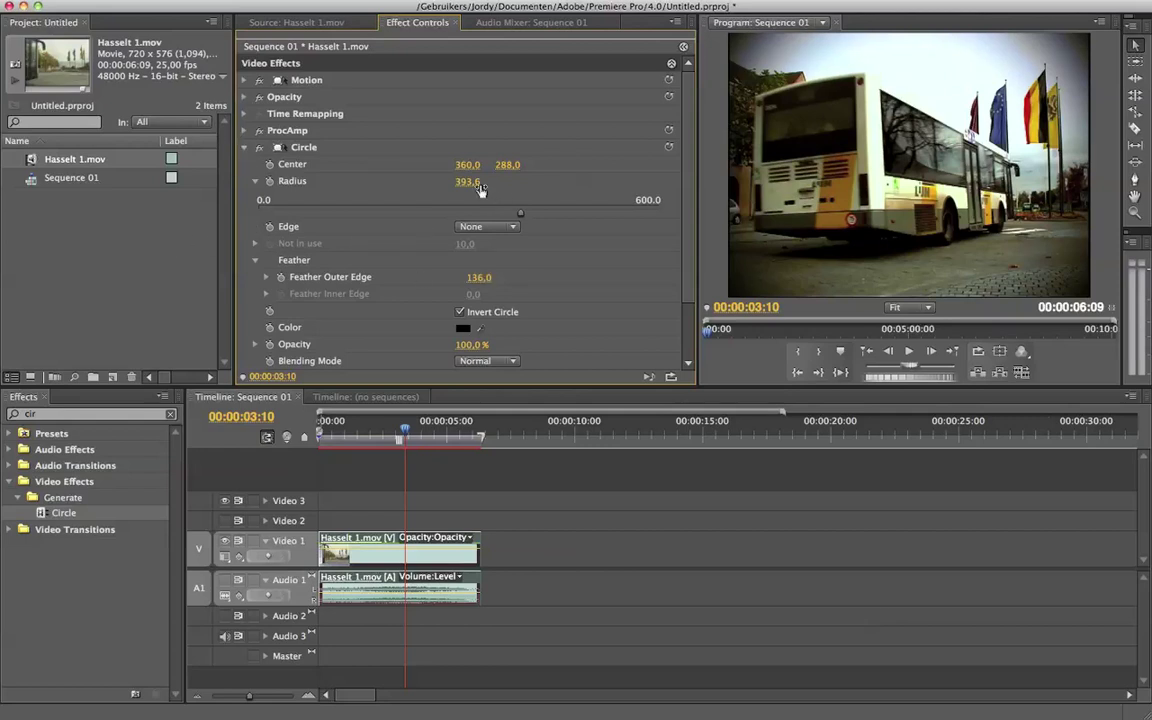
pyautogui.moveTo(480, 190); pyautogui.dragTo(452, 190)
# Step: Collapse the Circle effect and deselect the clip
pyautogui.click(241, 150)
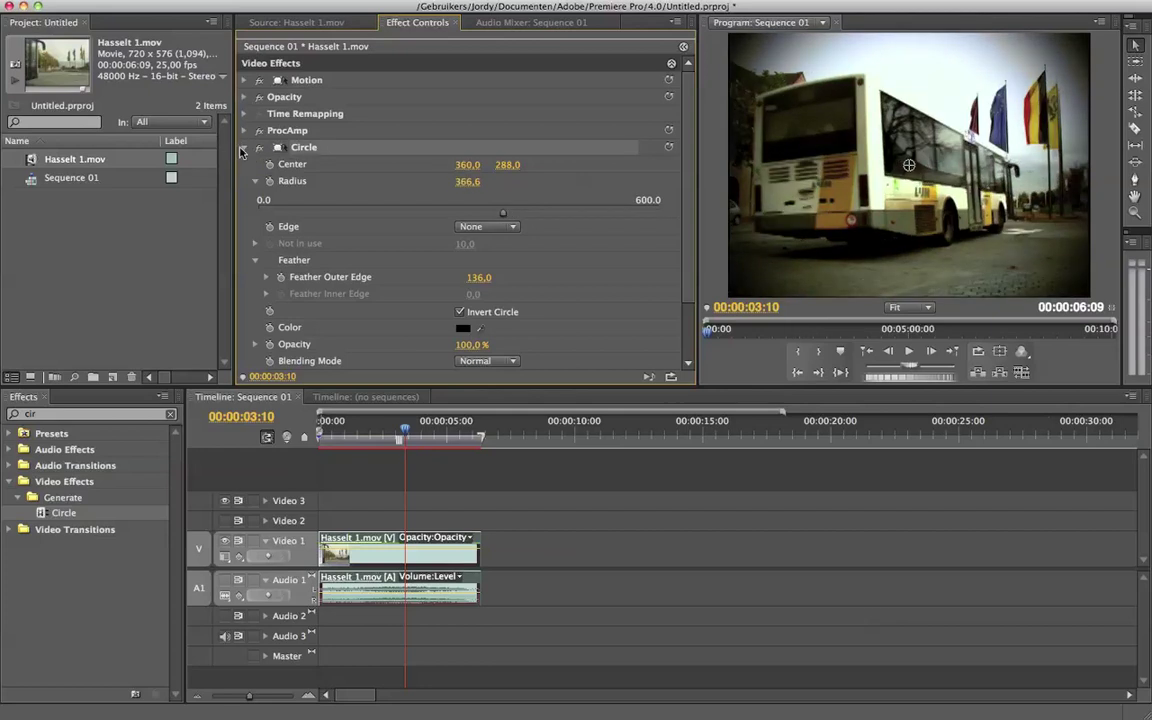
pyautogui.click(243, 147)
pyautogui.click(478, 497)
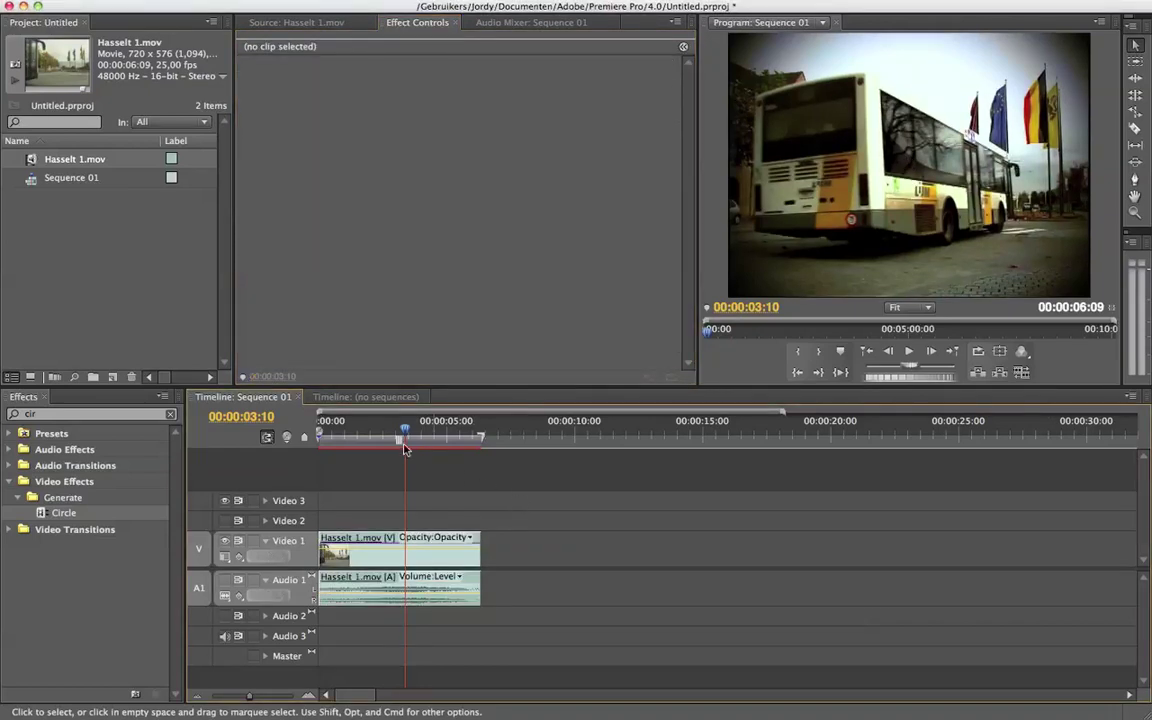
# Step: Delete the Circle effect from the Hasselt 1.mov bus clip
pyautogui.moveTo(400, 425)
pyautogui.mouseDown()
pyautogui.moveTo(440, 425)
pyautogui.moveTo(393, 425)
pyautogui.mouseUp()
pyautogui.click(404, 585)
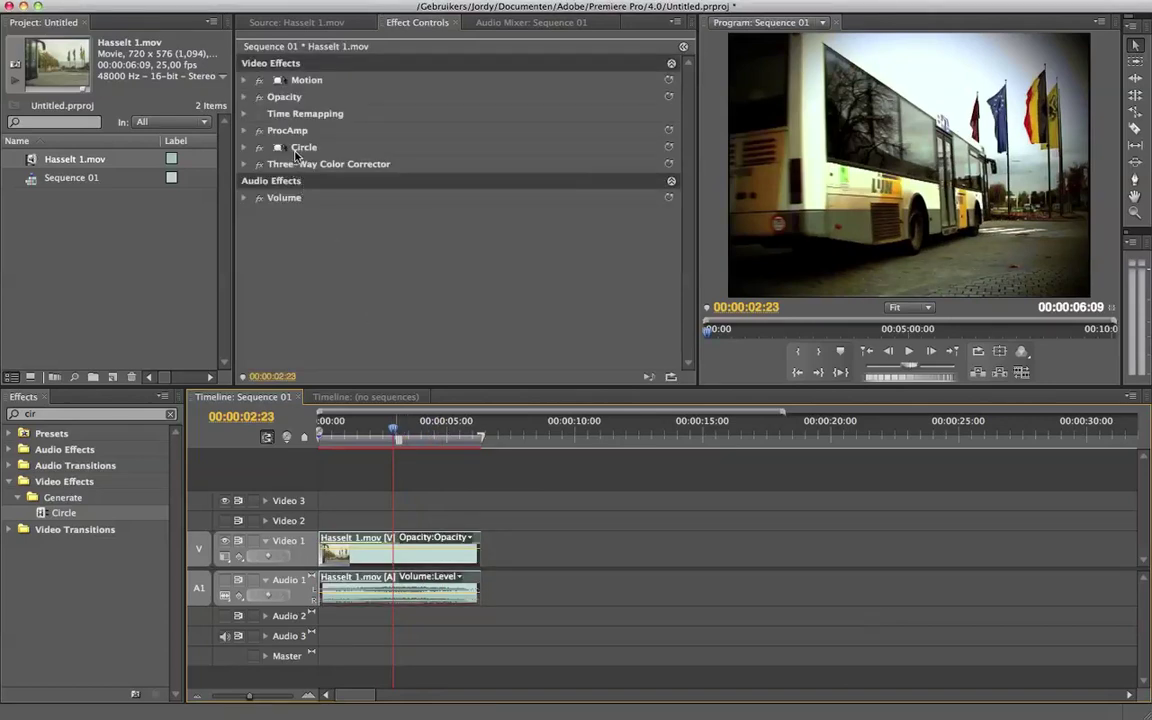
pyautogui.click(298, 148)
pyautogui.press('Delete')
# Step: Move the playhead to 00:00:03:24 and show the original clip in the Source monitor
pyautogui.moveTo(393, 430); pyautogui.dragTo(381, 432)
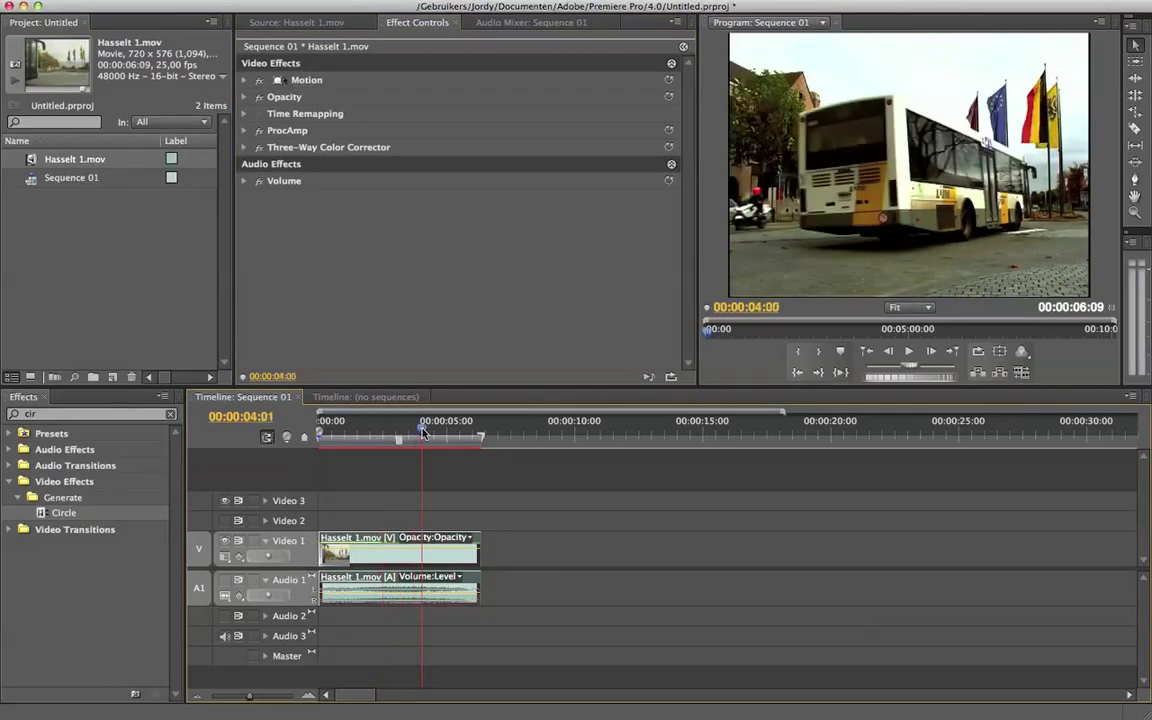
pyautogui.moveTo(422, 430); pyautogui.dragTo(419, 430)
pyautogui.click(285, 22)
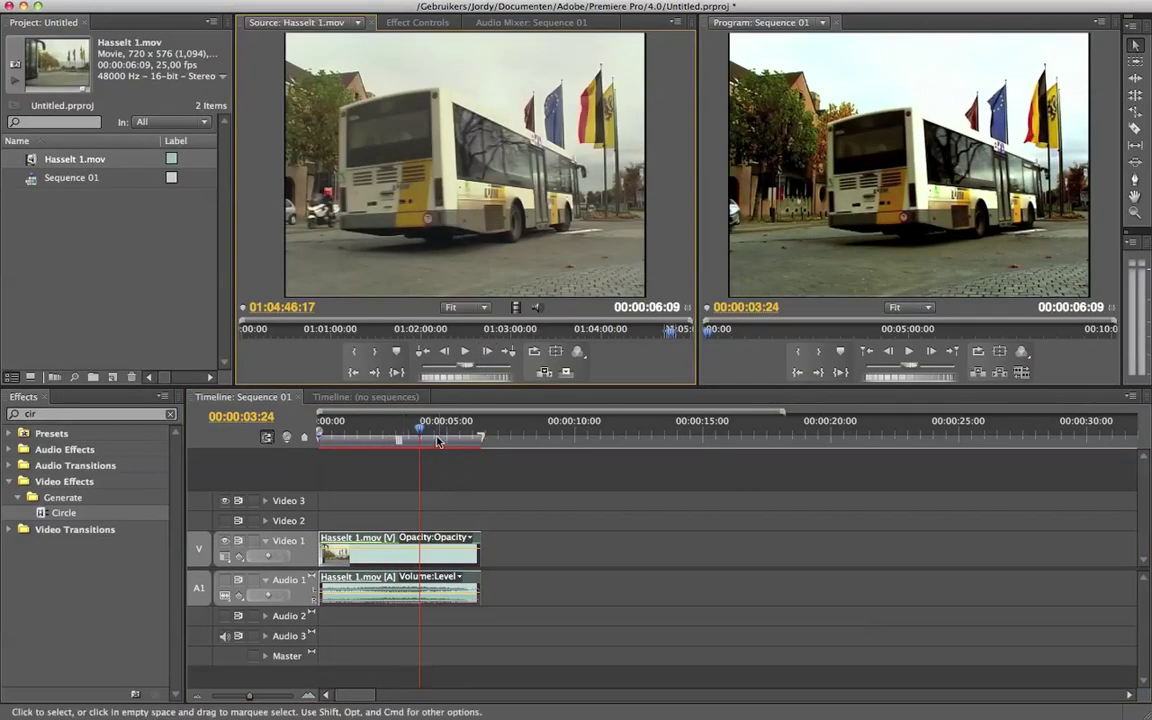
pyautogui.press('Home')
pyautogui.press('space')
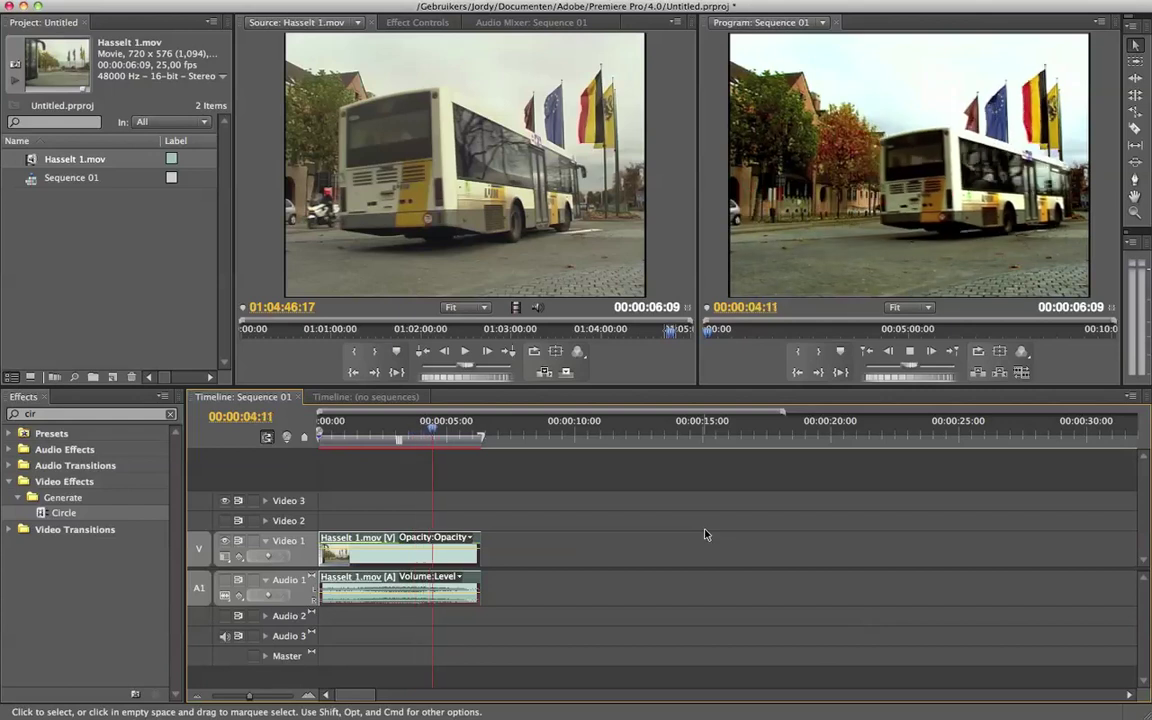
pyautogui.press('space')
pyautogui.moveTo(463, 437); pyautogui.dragTo(403, 433)
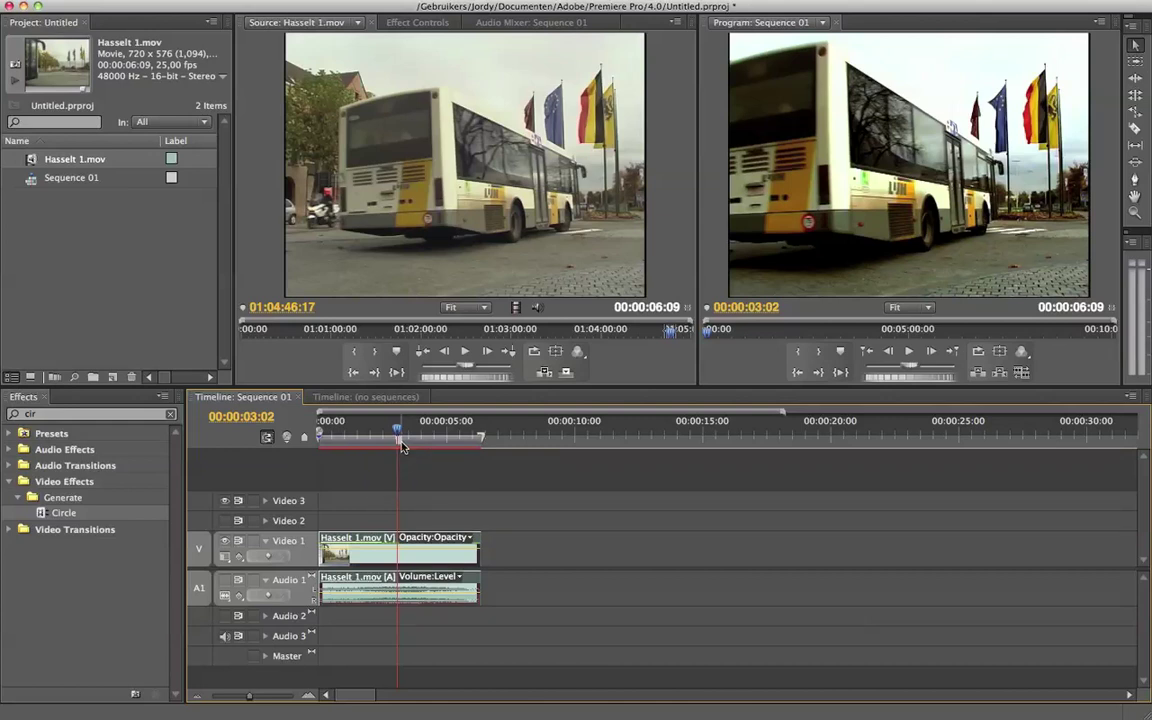
pyautogui.moveTo(401, 447); pyautogui.dragTo(421, 432)
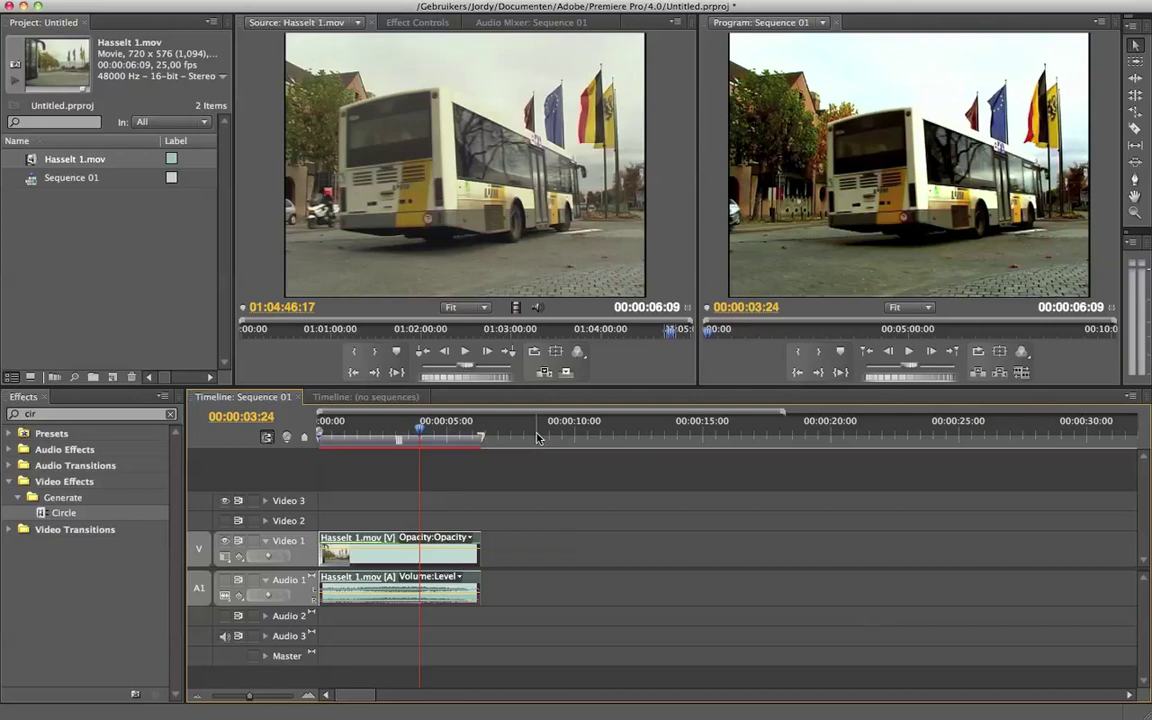
pyautogui.click(434, 426)
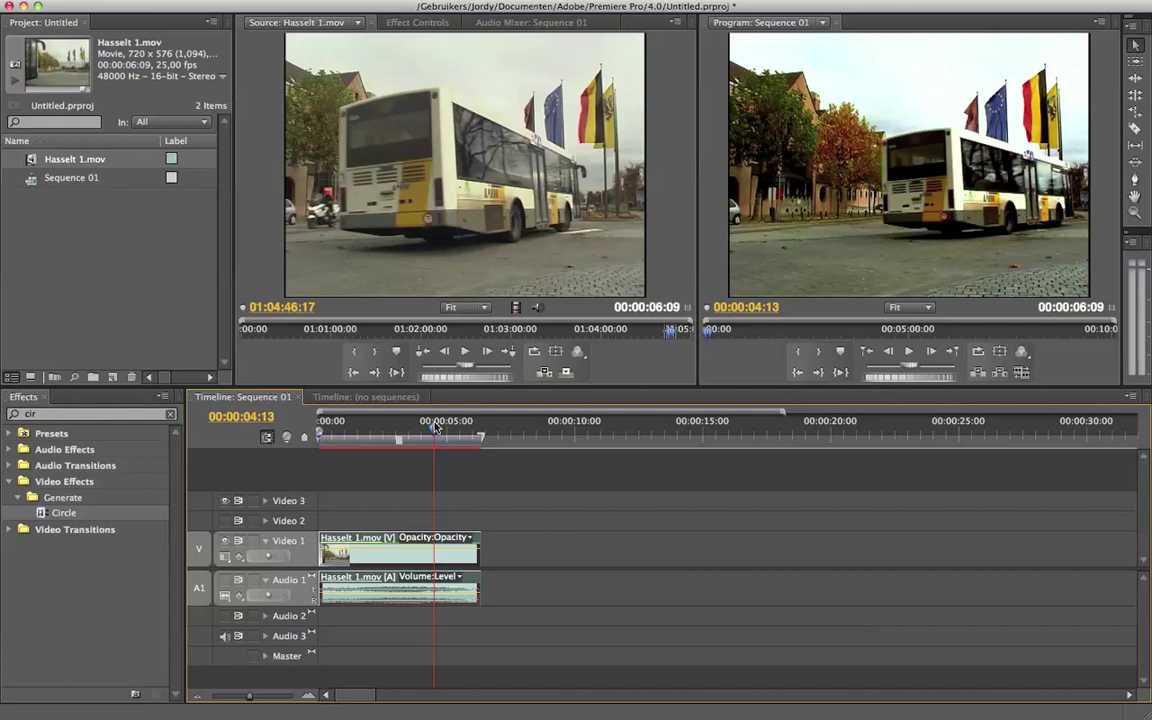
pyautogui.moveTo(434, 426); pyautogui.dragTo(384, 427)
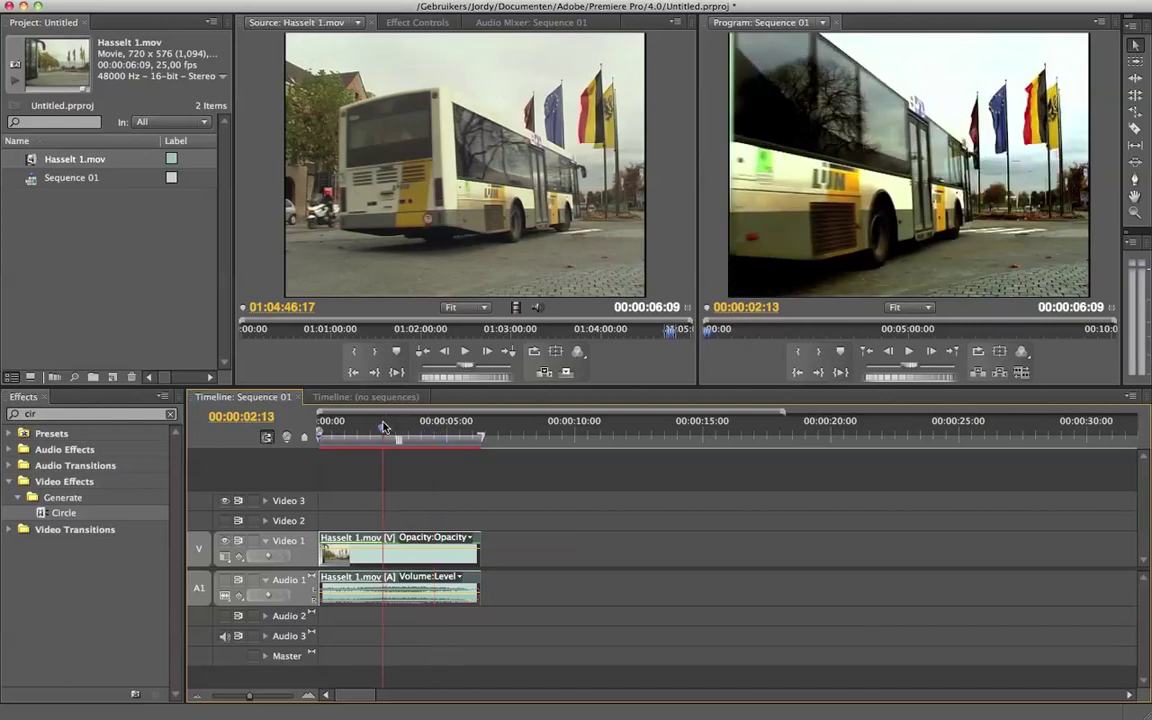